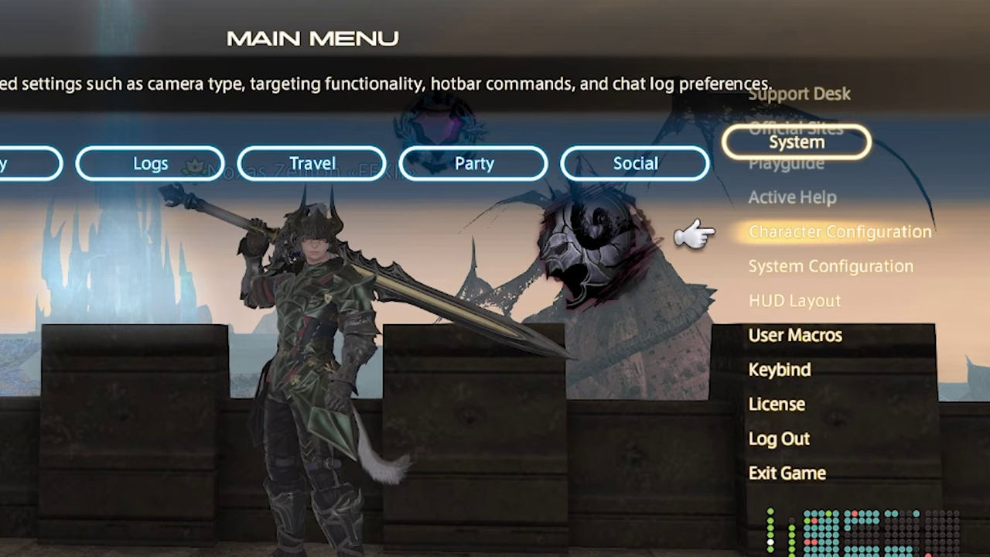
Step: Open the System Configuration window at its display settings
{"action": "key", "text": "Down"}
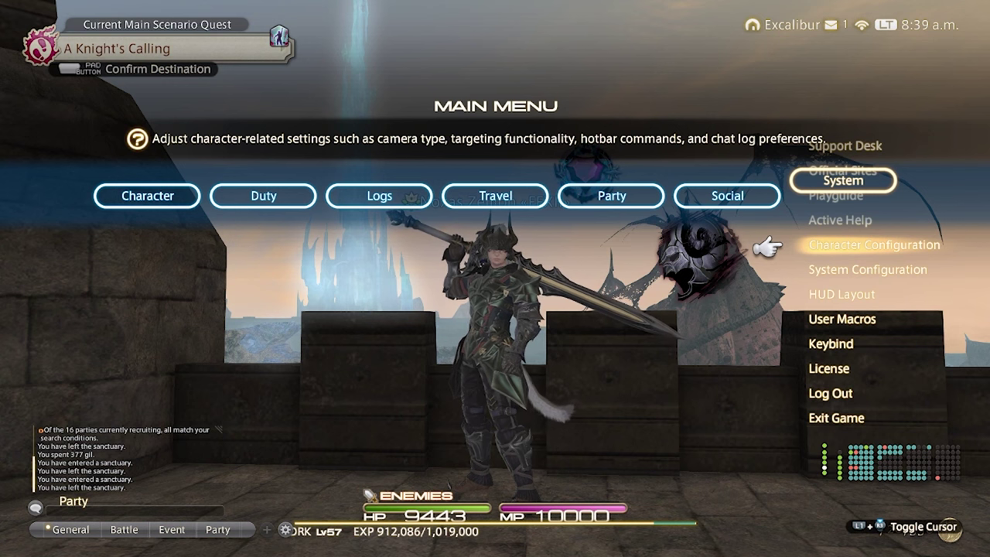
{"action": "key", "text": "Down"}
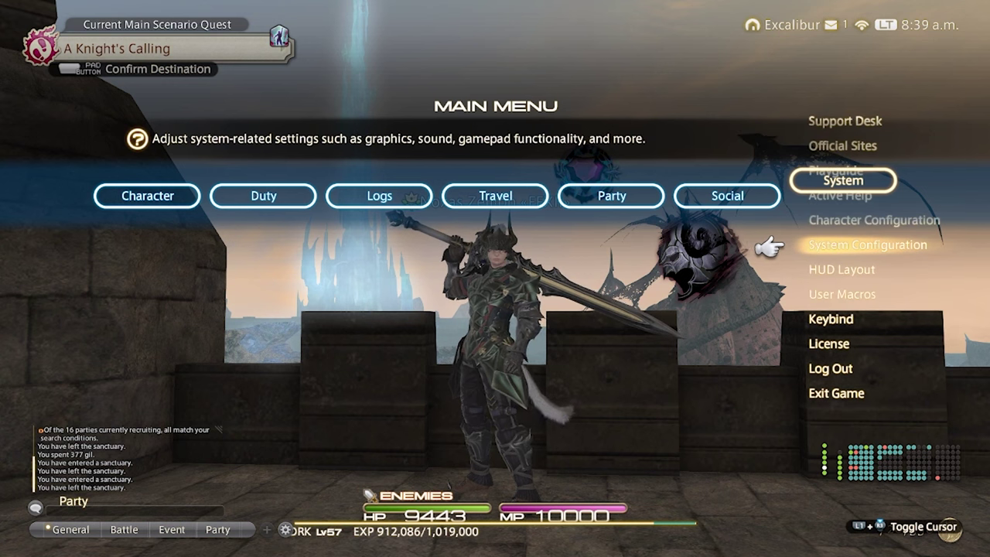
{"action": "key", "text": "Return"}
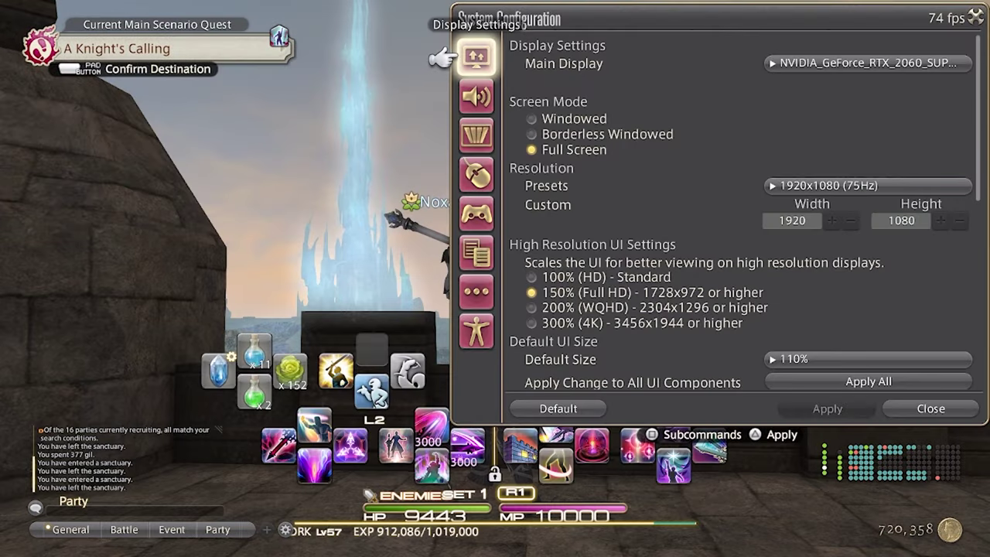
Step: Set the high resolution UI scaling to 100% (HD) - Standard and apply the change
{"action": "key", "text": "Right"}
{"action": "key", "text": "Down"}
{"action": "key", "text": "Down"}
{"action": "key", "text": "Down"}
{"action": "key", "text": "Down"}
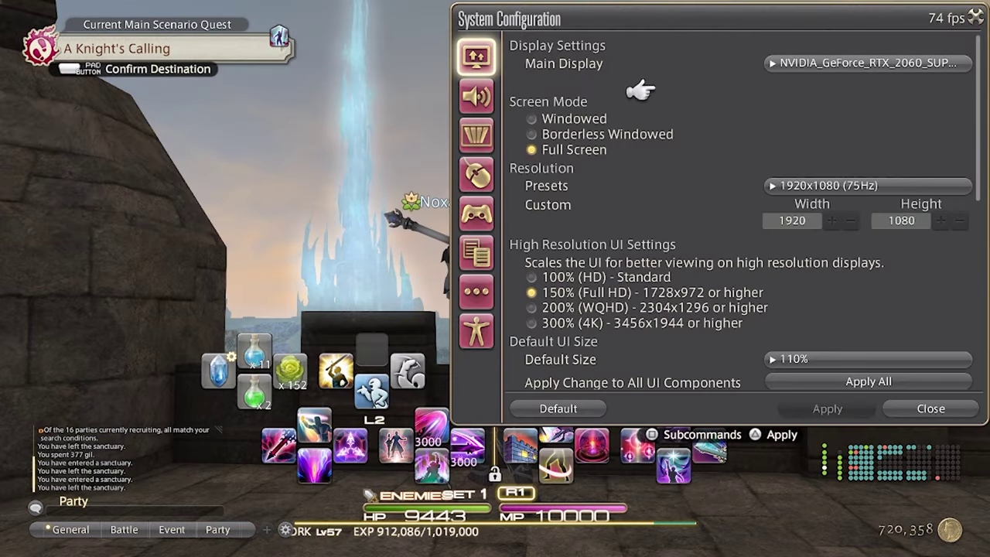
{"action": "key", "text": "Down"}
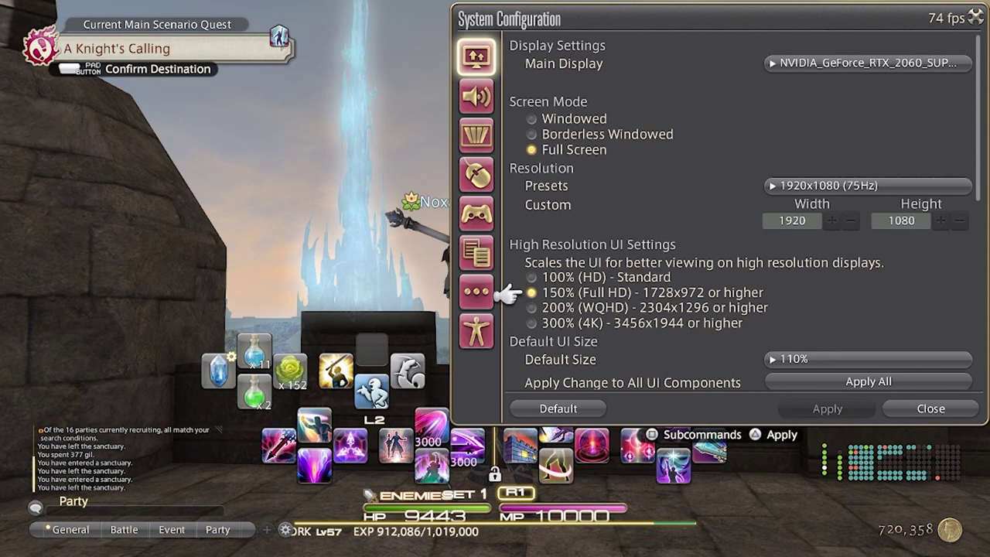
{"action": "key", "text": "Down"}
{"action": "key", "text": "Down"}
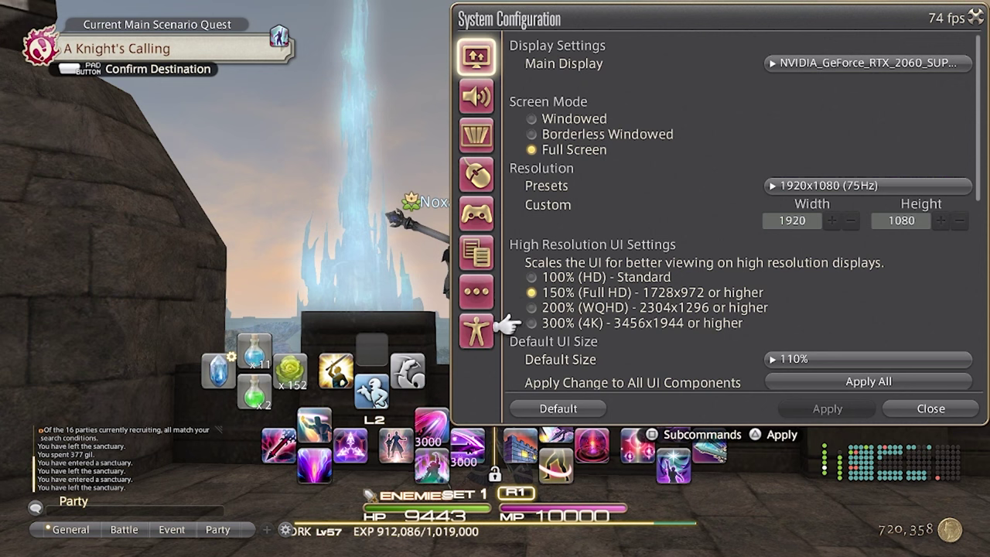
{"action": "key", "text": "Down"}
{"action": "key", "text": "Up"}
{"action": "key", "text": "Up"}
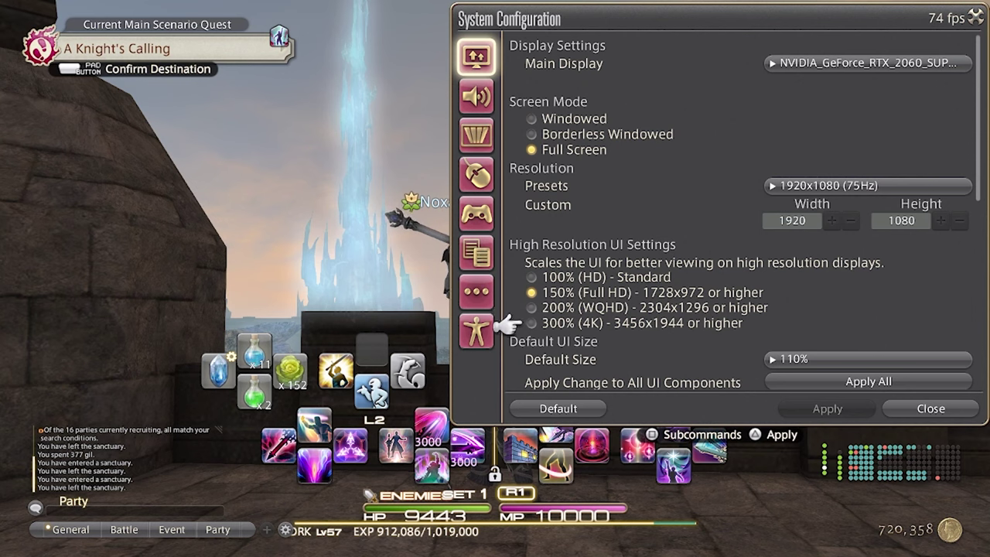
{"action": "key", "text": "Return"}
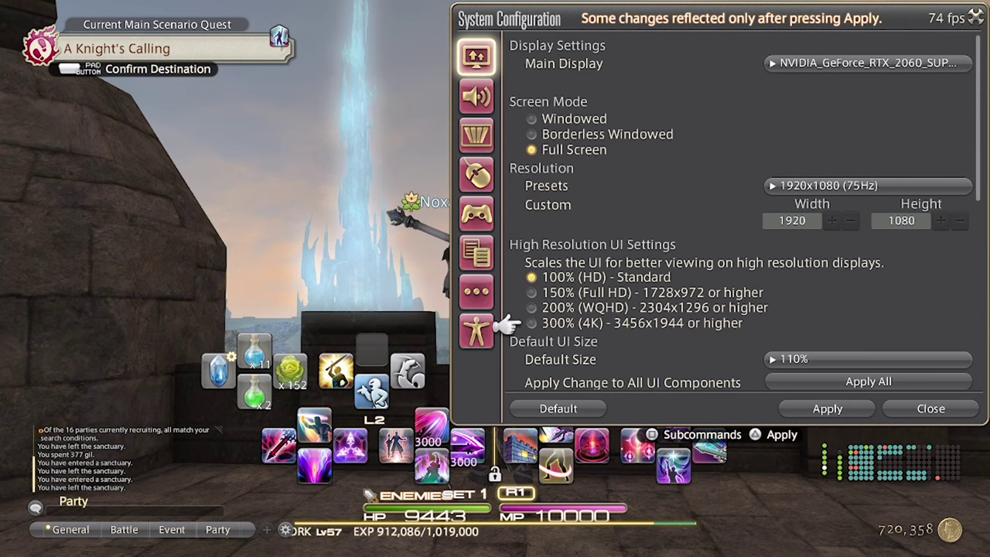
{"action": "key", "text": "Return"}
Step: Set the default UI size to 90% and apply it to all UI components
{"action": "key", "text": "Down"}
{"action": "key", "text": "Right"}
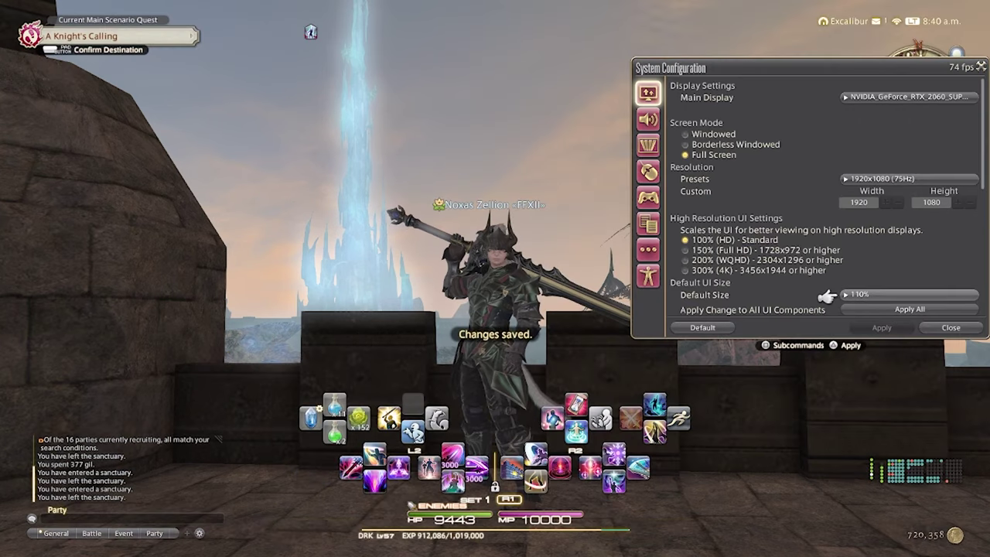
{"action": "key", "text": "Return"}
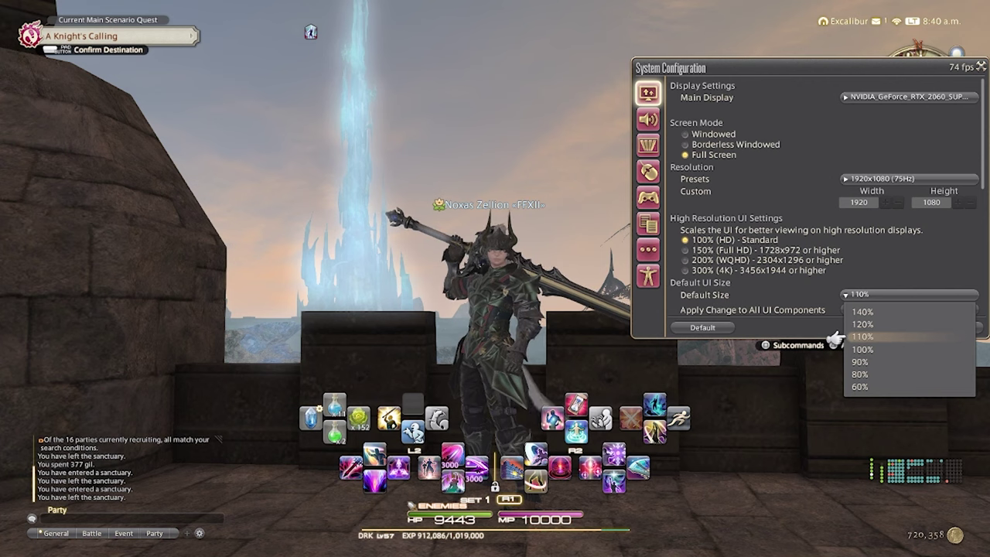
{"action": "key", "text": "Down"}
{"action": "key", "text": "Down"}
{"action": "key", "text": "Down"}
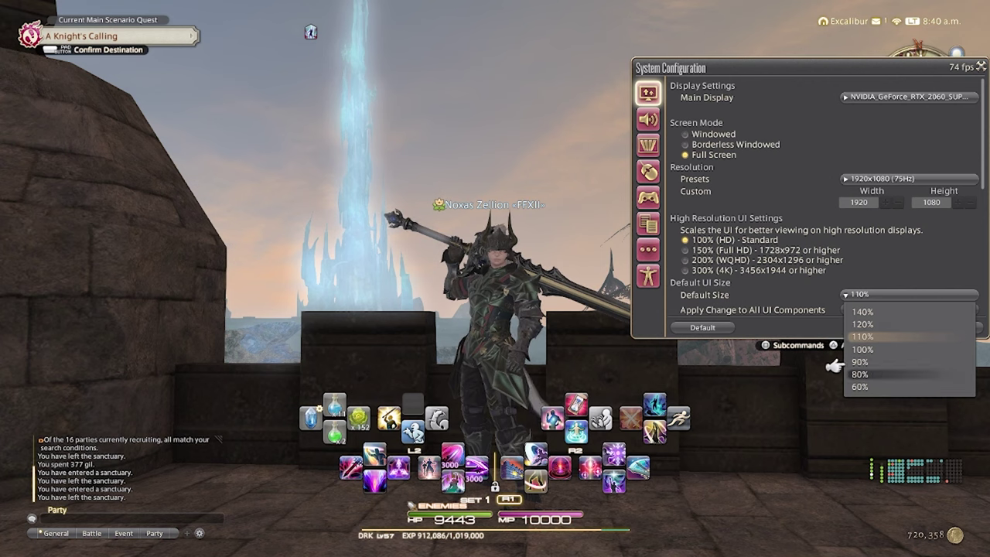
{"action": "key", "text": "Up"}
{"action": "key", "text": "Up"}
{"action": "key", "text": "Down"}
{"action": "key", "text": "Return"}
{"action": "key", "text": "Return"}
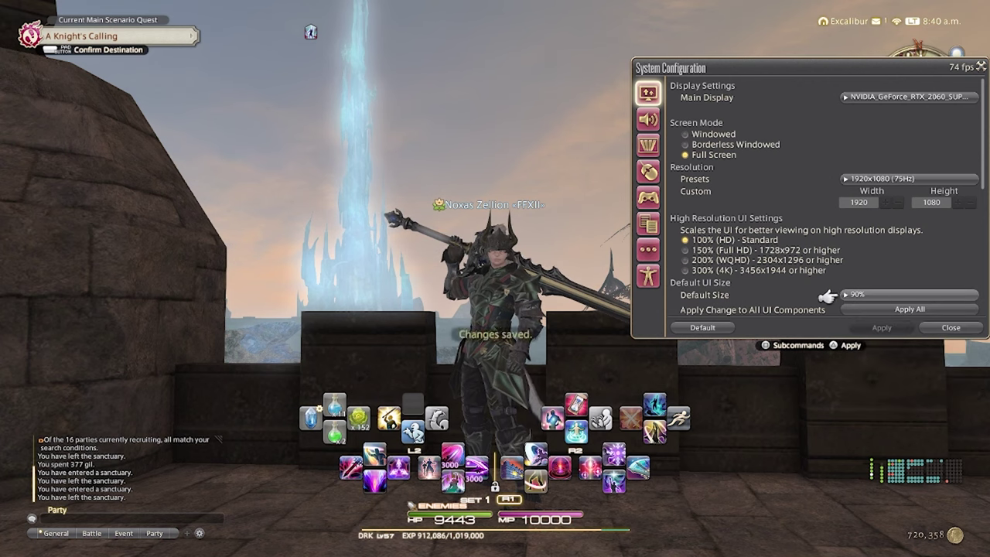
{"action": "key", "text": "Down"}
{"action": "key", "text": "Return"}
{"action": "key", "text": "Return"}
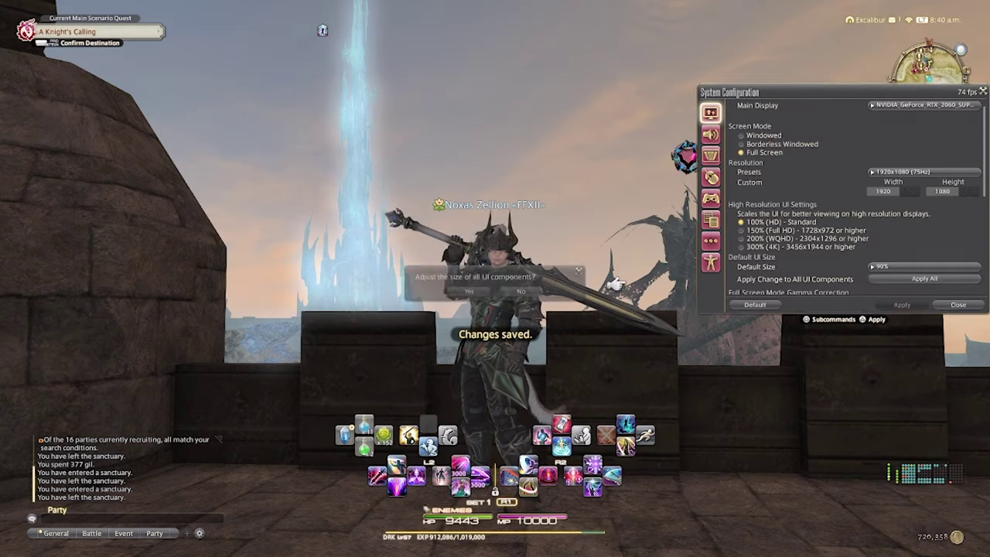
Step: Set the default UI size to 110% and apply it to all UI components
{"action": "key", "text": "Return"}
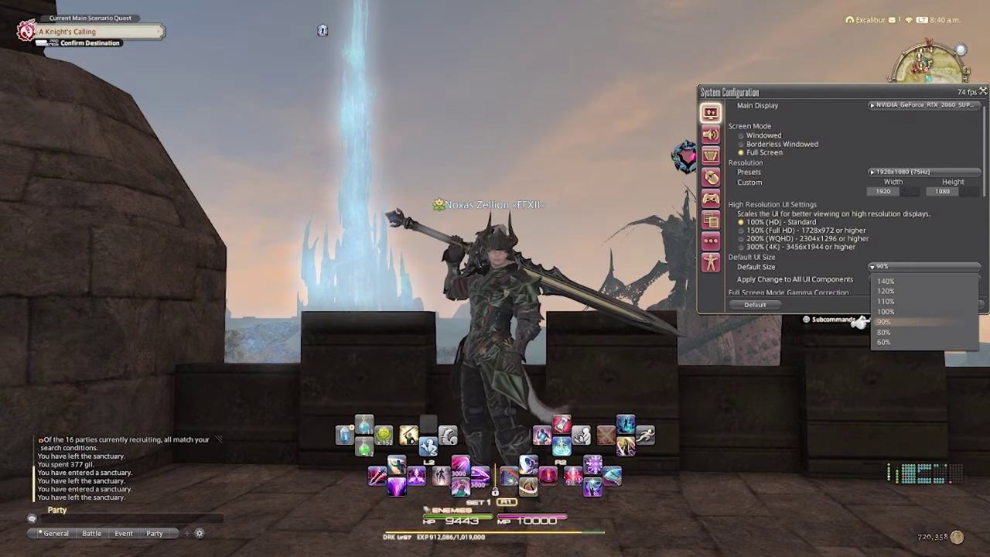
{"action": "key", "text": "Up"}
{"action": "key", "text": "Up"}
{"action": "key", "text": "Return"}
{"action": "key", "text": "Down"}
{"action": "key", "text": "Down"}
{"action": "key", "text": "Up"}
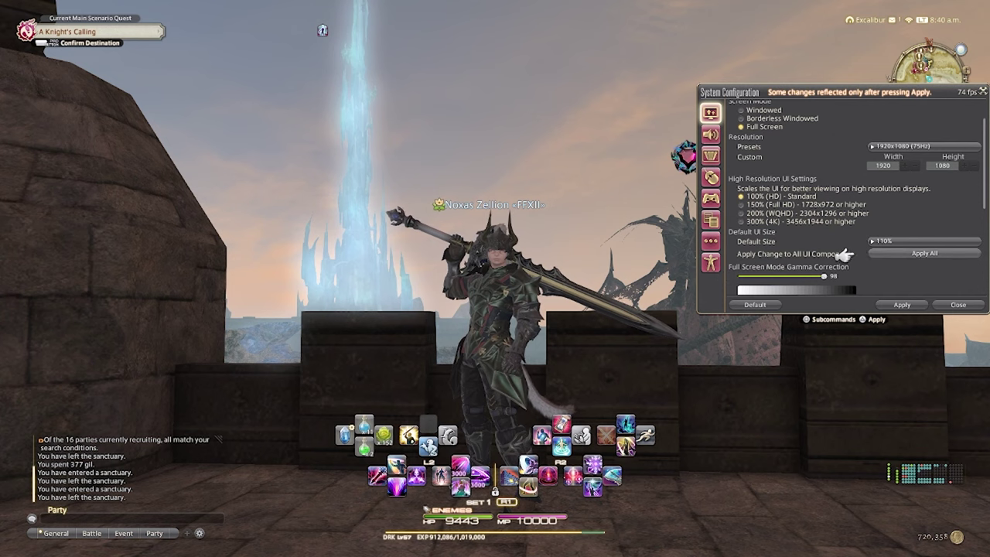
{"action": "key", "text": "Return"}
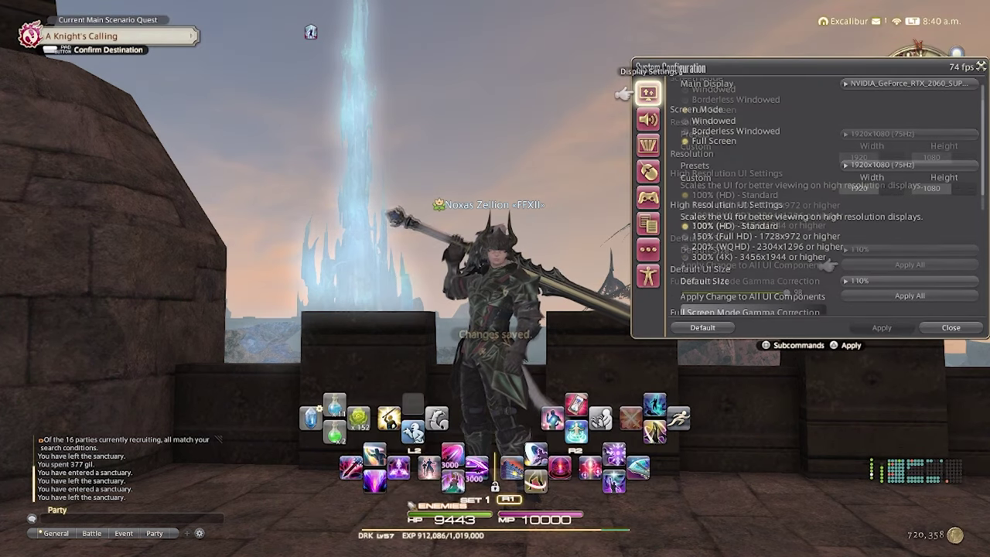
Step: Show the gamepad settings in System Configuration
{"action": "key", "text": "Down"}
{"action": "key", "text": "Down"}
{"action": "key", "text": "Down"}
{"action": "key", "text": "Down"}
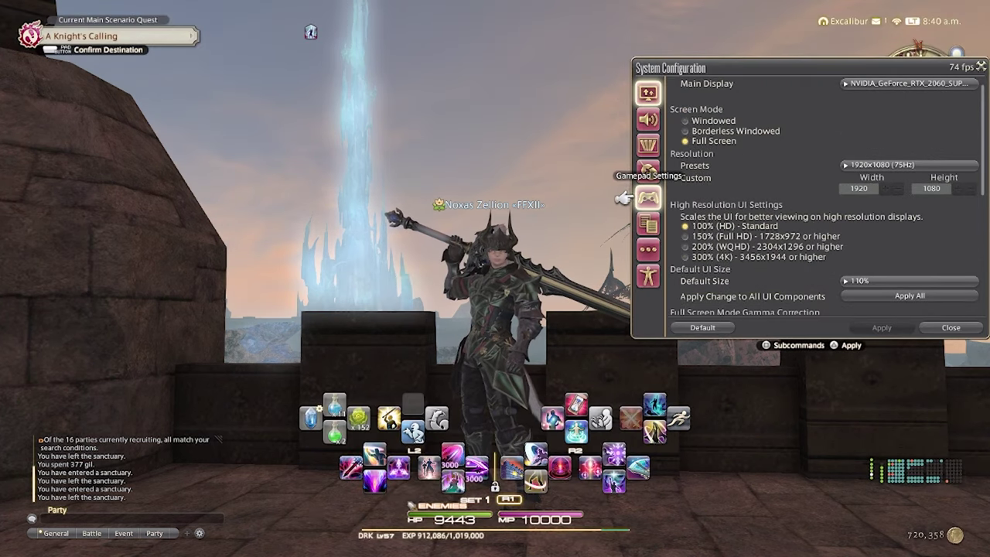
{"action": "key", "text": "Return"}
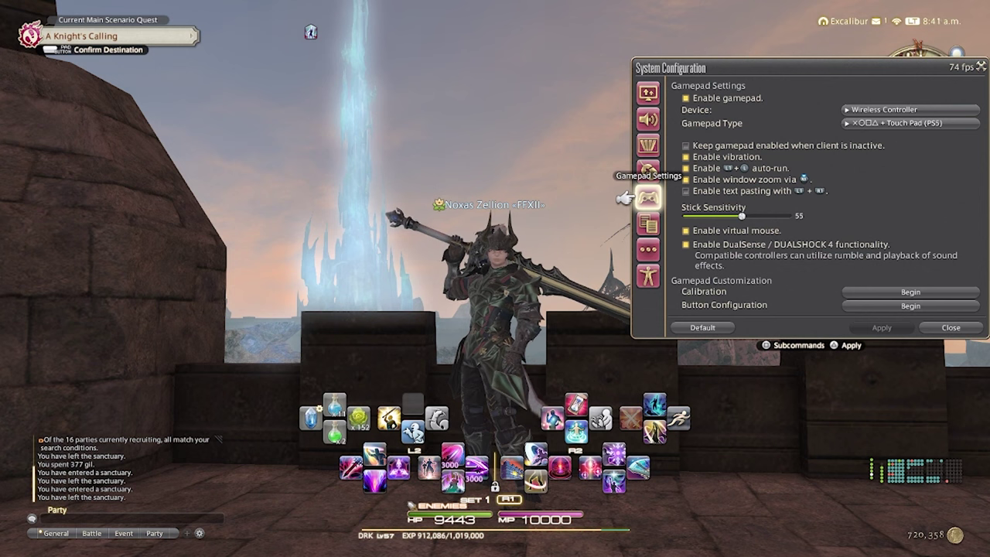
{"action": "key", "text": "Right"}
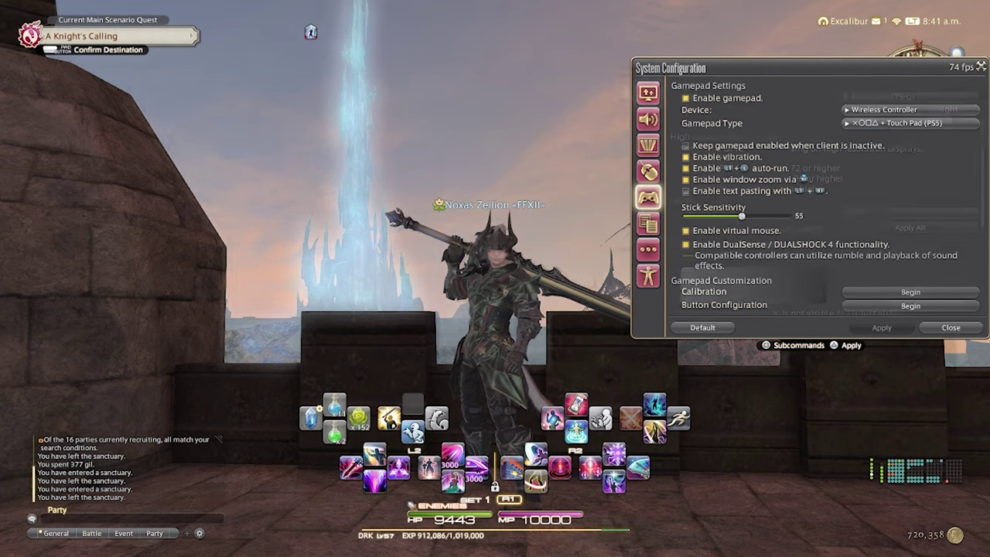
{"action": "key", "text": "Down"}
{"action": "key", "text": "Down"}
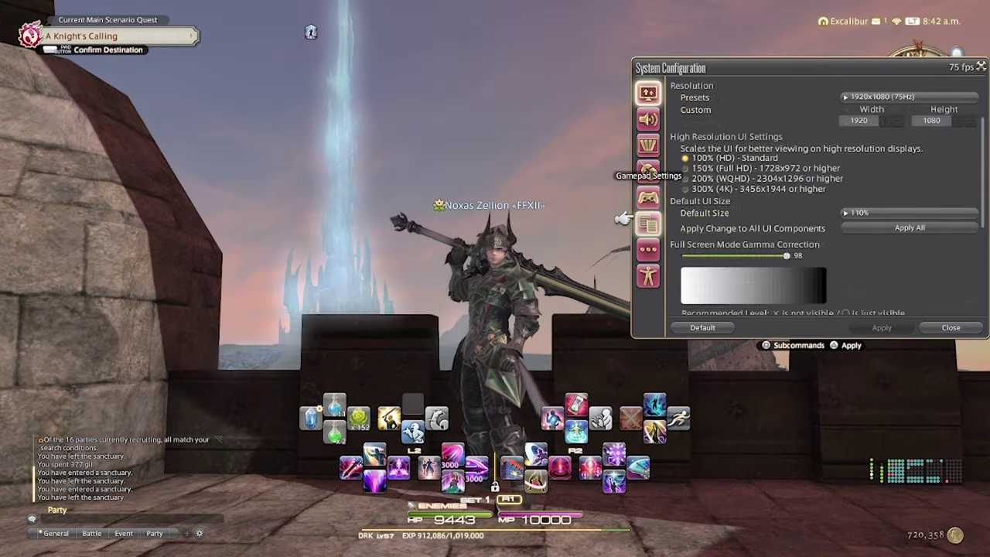
{"action": "key", "text": "Return"}
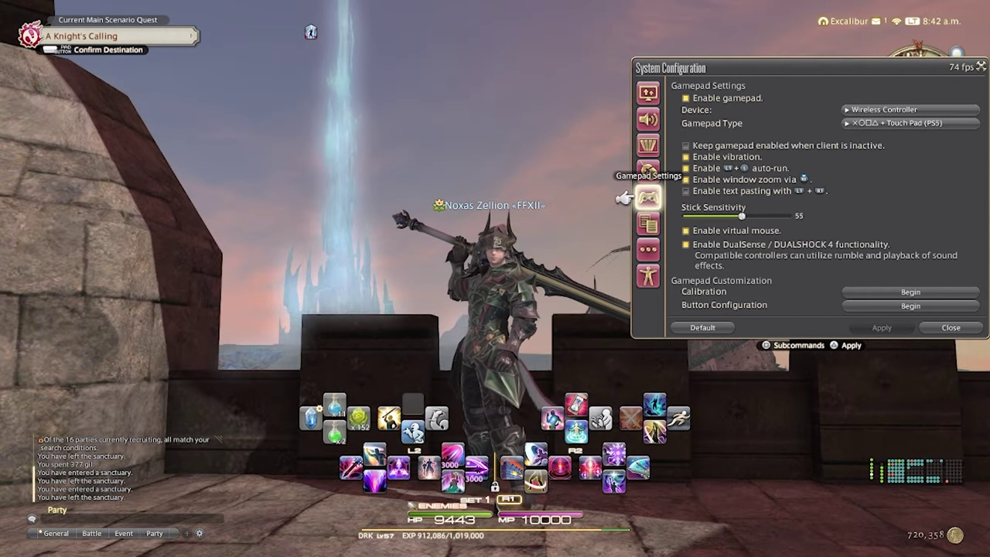
Step: Cycle the System Configuration window through its zoom sizes up to 200%, wrapping through 60% and ending at 110%
{"action": "key", "text": "ctrl+Home"}
{"action": "key", "text": "ctrl+Home"}
{"action": "key", "text": "ctrl+Home"}
{"action": "key", "text": "ctrl+plus"}
{"action": "key", "text": "ctrl+plus"}
{"action": "key", "text": "ctrl+plus"}
{"action": "key", "text": "ctrl+plus"}
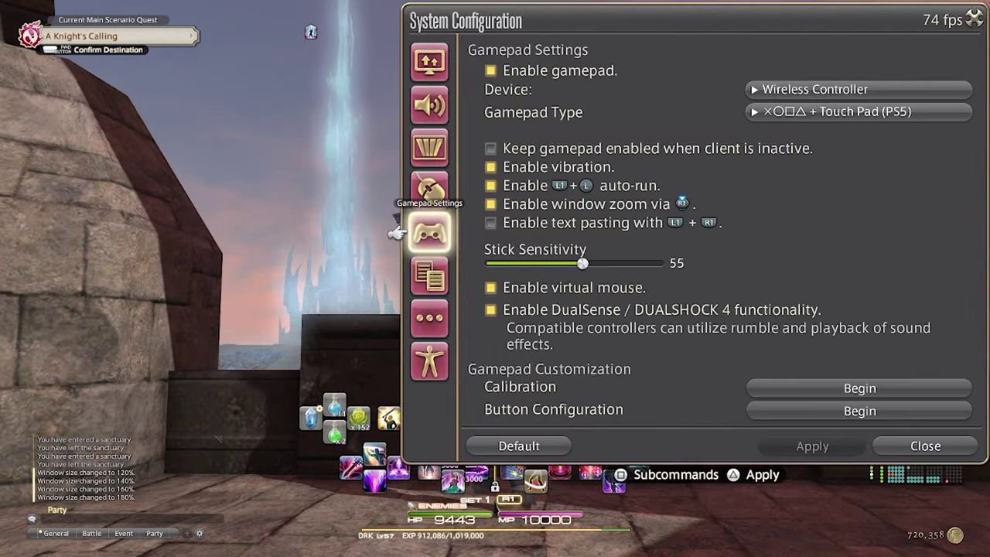
{"action": "key", "text": "ctrl+plus"}
{"action": "key", "text": "ctrl+plus"}
{"action": "key", "text": "ctrl+plus"}
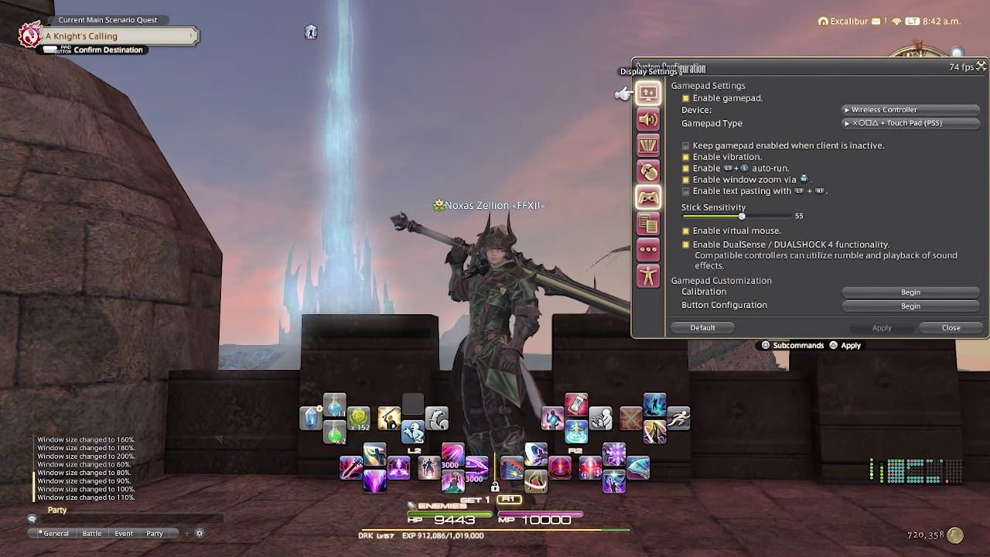
Step: Close System Configuration and open the general UI settings in Character Configuration
{"action": "key", "text": "Escape"}
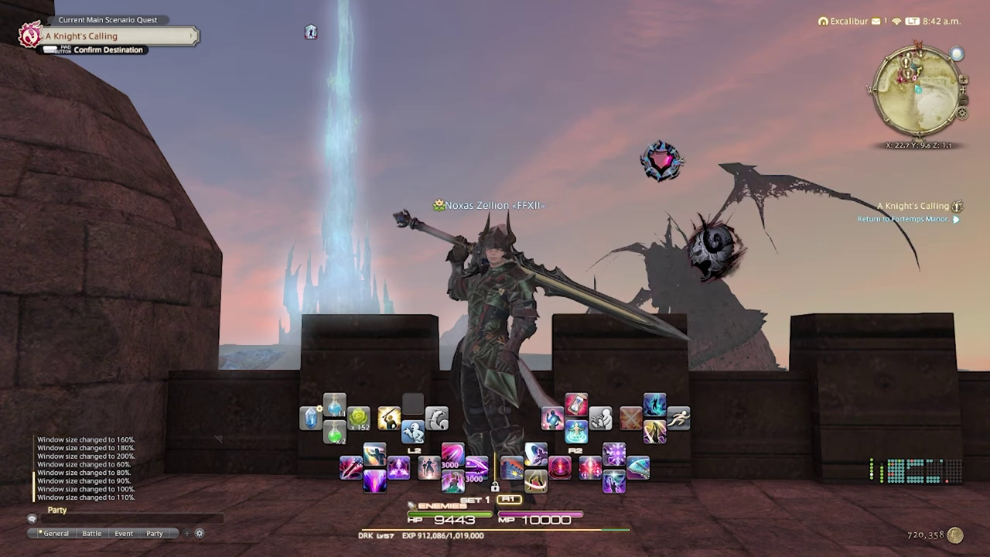
{"action": "key", "text": "Escape"}
{"action": "key", "text": "Left"}
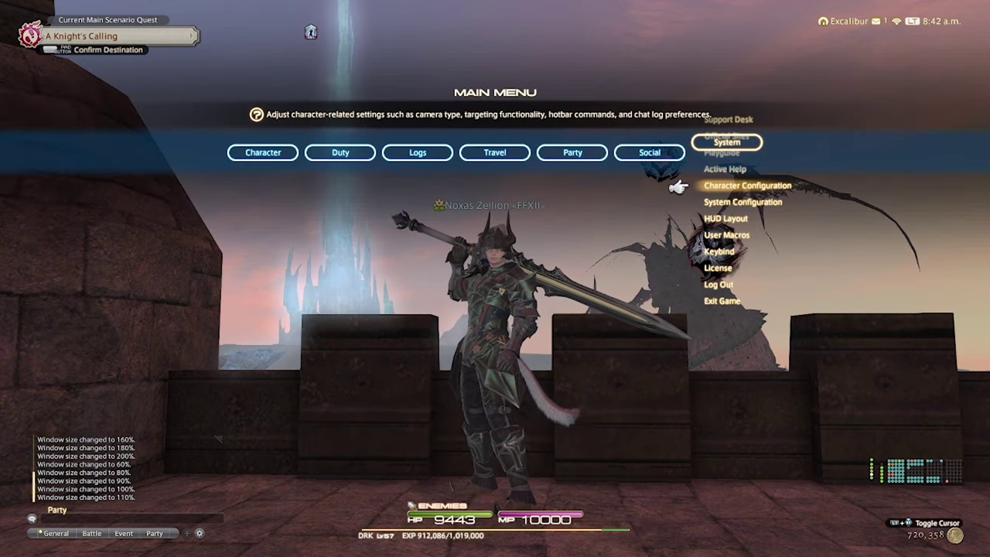
{"action": "key", "text": "Return"}
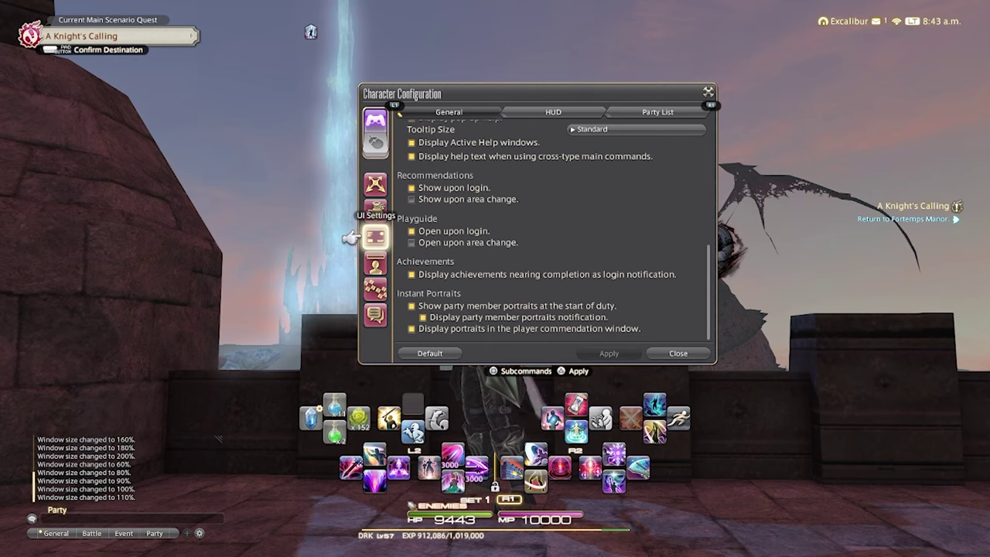
Step: Turn off the achievements login notification, the Playguide opening upon login, and recommendations shown upon login
{"action": "key", "text": "Right"}
{"action": "key", "text": "Up"}
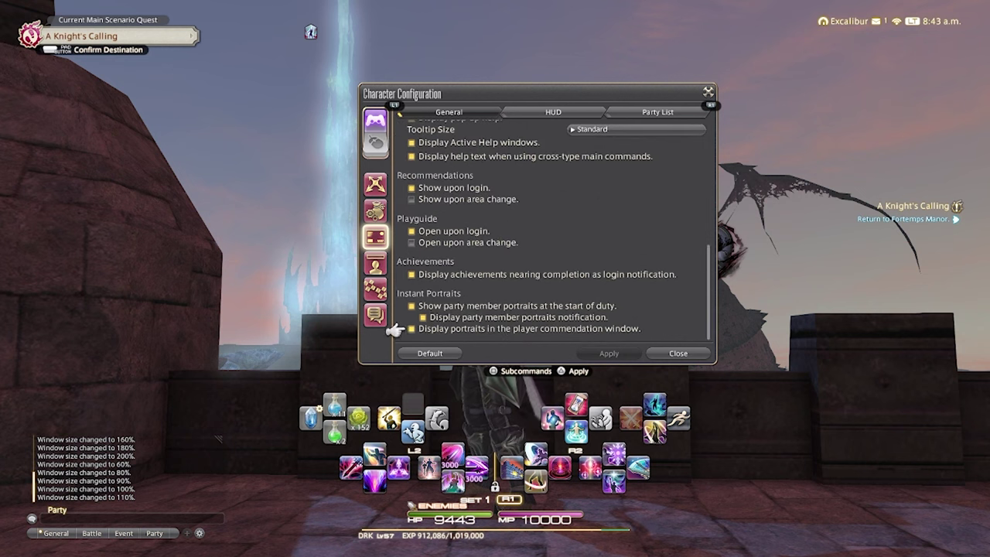
{"action": "key", "text": "Up"}
{"action": "key", "text": "Up"}
{"action": "key", "text": "Up"}
{"action": "key", "text": "Up"}
{"action": "key", "text": "Down"}
{"action": "key", "text": "Return"}
{"action": "key", "text": "Up"}
{"action": "key", "text": "Up"}
{"action": "key", "text": "Return"}
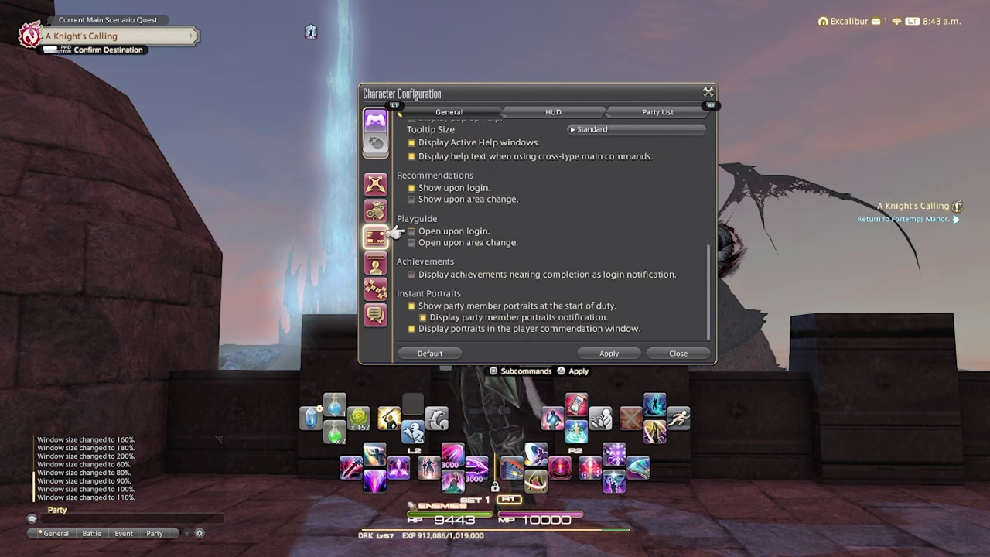
{"action": "key", "text": "Up"}
{"action": "key", "text": "Up"}
{"action": "key", "text": "Return"}
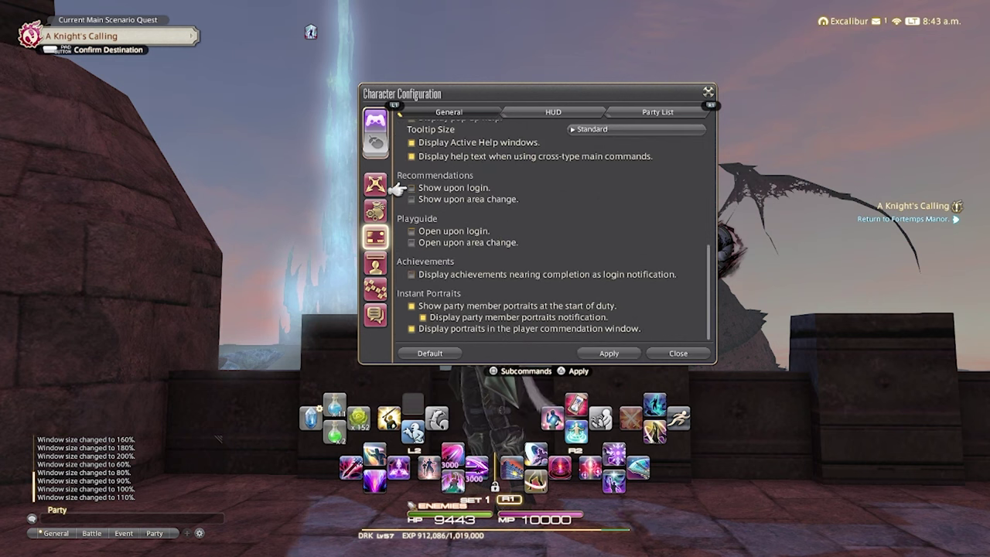
Step: Turn the login options for recommendations, the Playguide, and nearly completed achievements back on
{"action": "key", "text": "Return"}
{"action": "key", "text": "Down"}
{"action": "key", "text": "Down"}
{"action": "key", "text": "Return"}
{"action": "key", "text": "Down"}
{"action": "key", "text": "Down"}
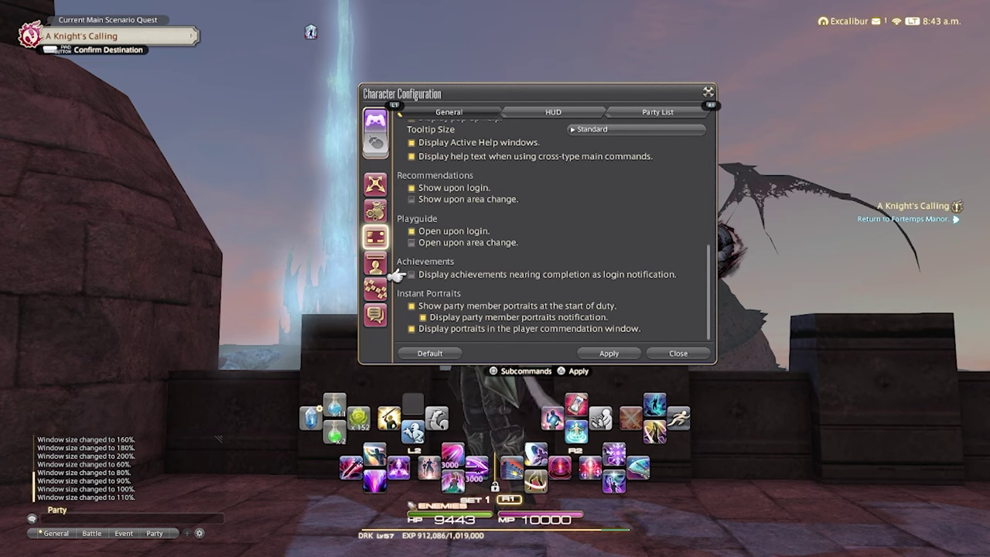
{"action": "key", "text": "Return"}
Step: Disable the login options for recommendations, the Playguide, and nearly completed achievements, and apply the changes
{"action": "key", "text": "Up"}
{"action": "key", "text": "Up"}
{"action": "key", "text": "Up"}
{"action": "key", "text": "Up"}
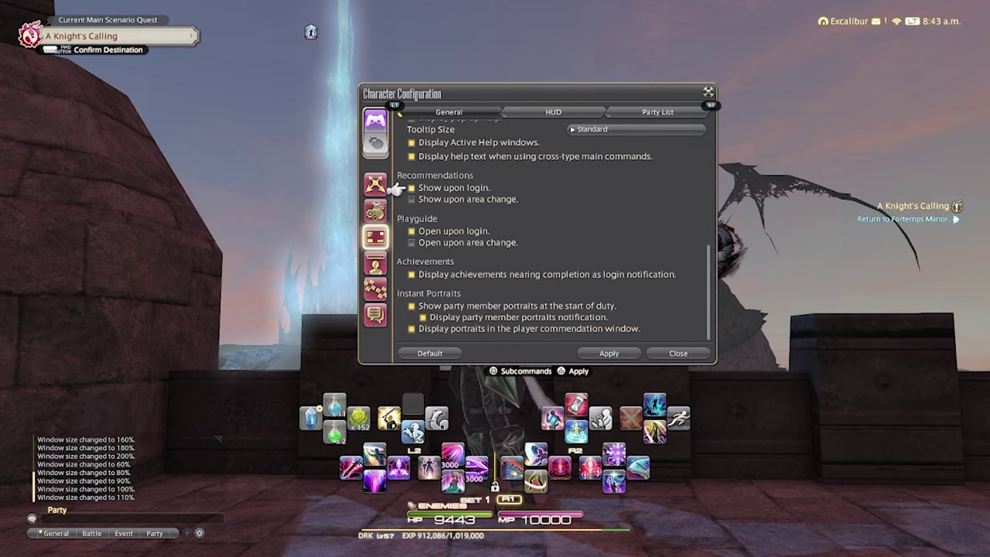
{"action": "key", "text": "Return"}
{"action": "key", "text": "Down"}
{"action": "key", "text": "Down"}
{"action": "key", "text": "Return"}
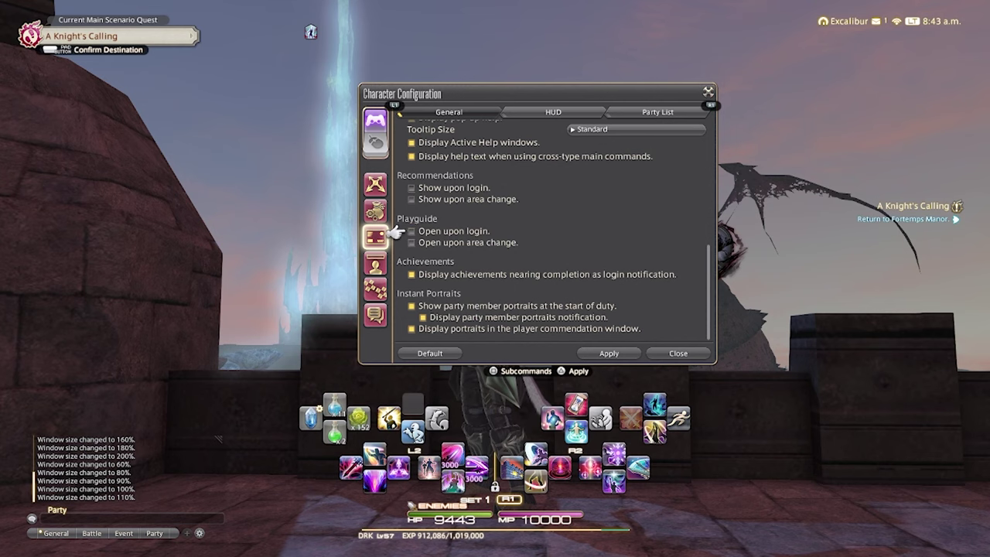
{"action": "key", "text": "Down"}
{"action": "key", "text": "Down"}
{"action": "key", "text": "Return"}
{"action": "key", "text": "y"}
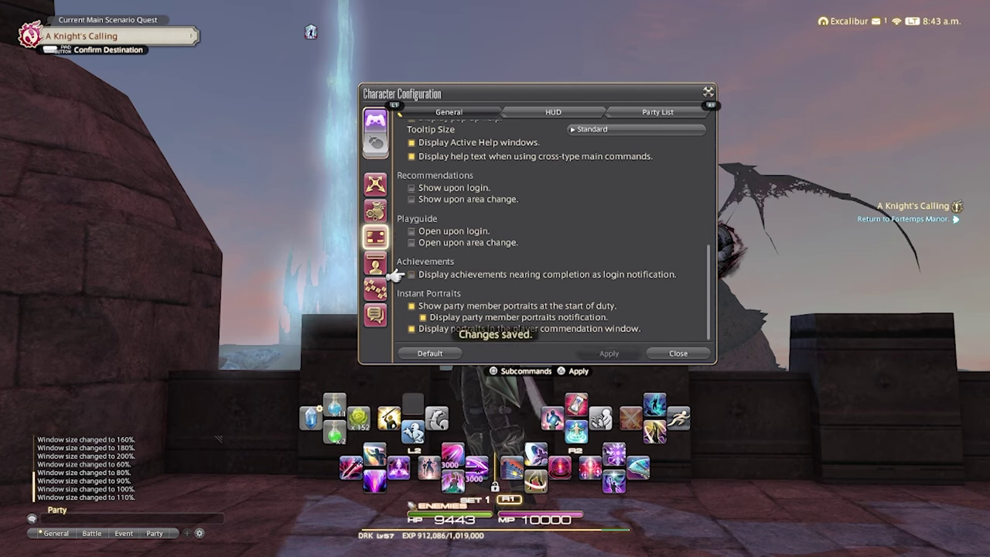
Step: Turn off the inventory grid display in the HUD settings
{"action": "key", "text": "Left"}
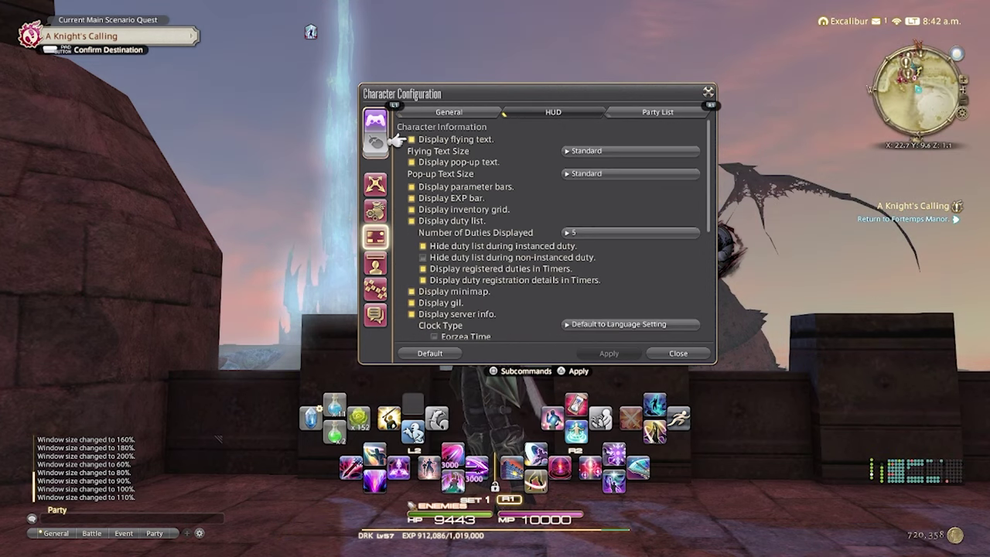
{"action": "key", "text": "Down"}
{"action": "key", "text": "Down"}
{"action": "key", "text": "Down"}
{"action": "key", "text": "Down"}
{"action": "key", "text": "Down"}
{"action": "key", "text": "Down"}
{"action": "key", "text": "Return"}
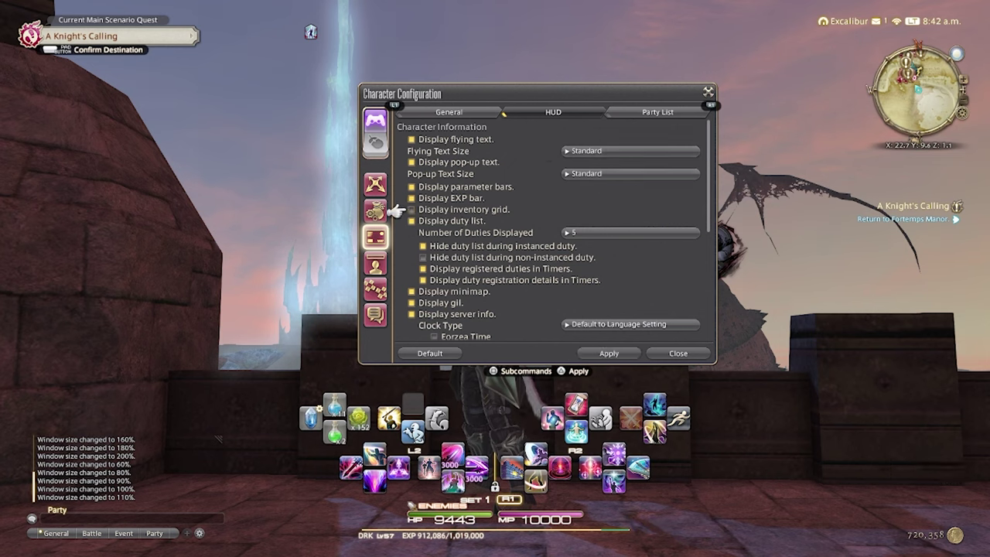
Step: Turn off the minimap display and the gil display in the HUD settings
{"action": "key", "text": "Down"}
{"action": "key", "text": "Down"}
{"action": "key", "text": "Down"}
{"action": "key", "text": "Down"}
{"action": "key", "text": "Down"}
{"action": "key", "text": "Down"}
{"action": "key", "text": "Down"}
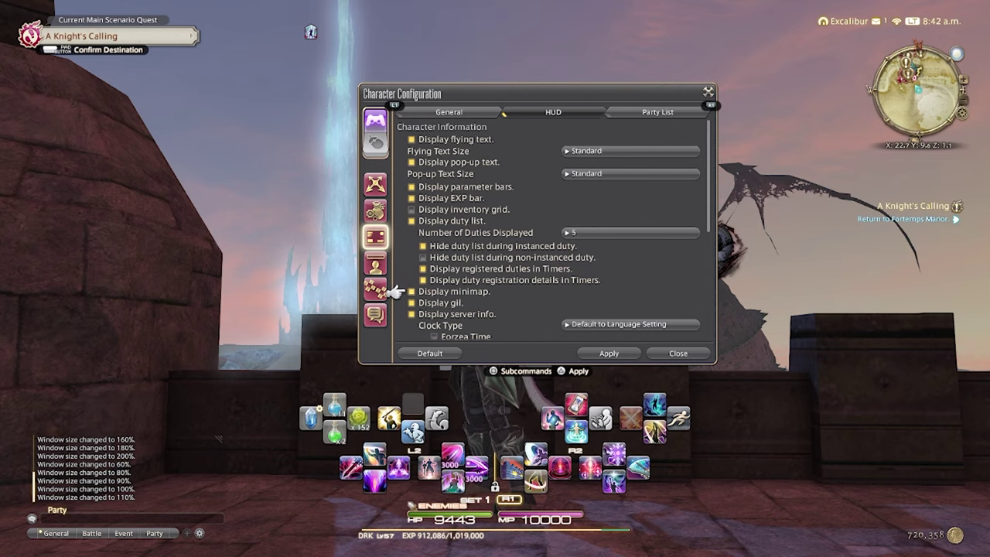
{"action": "key", "text": "Return"}
{"action": "key", "text": "Down"}
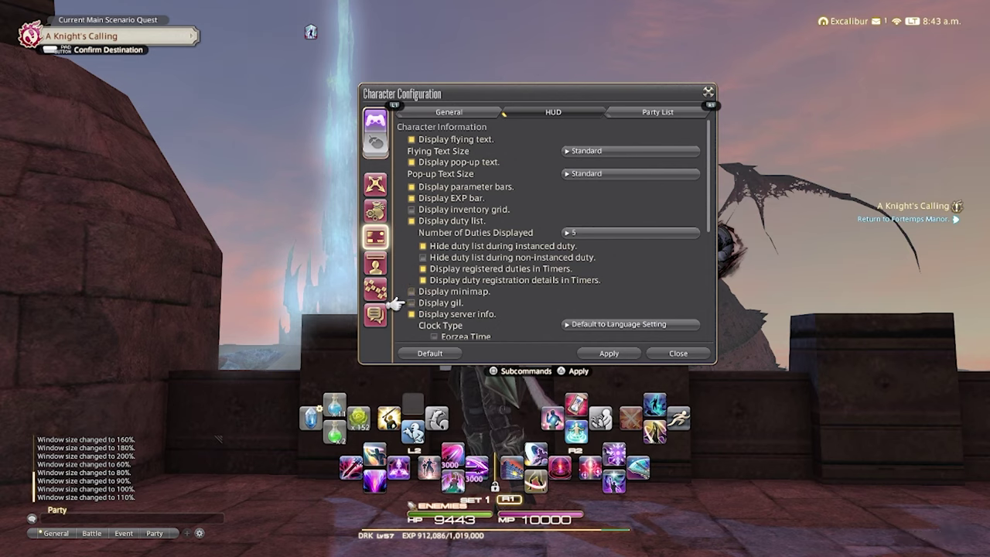
{"action": "key", "text": "Return"}
Step: Set the display name setting for the own character to When Targeted
{"action": "key", "text": "Left"}
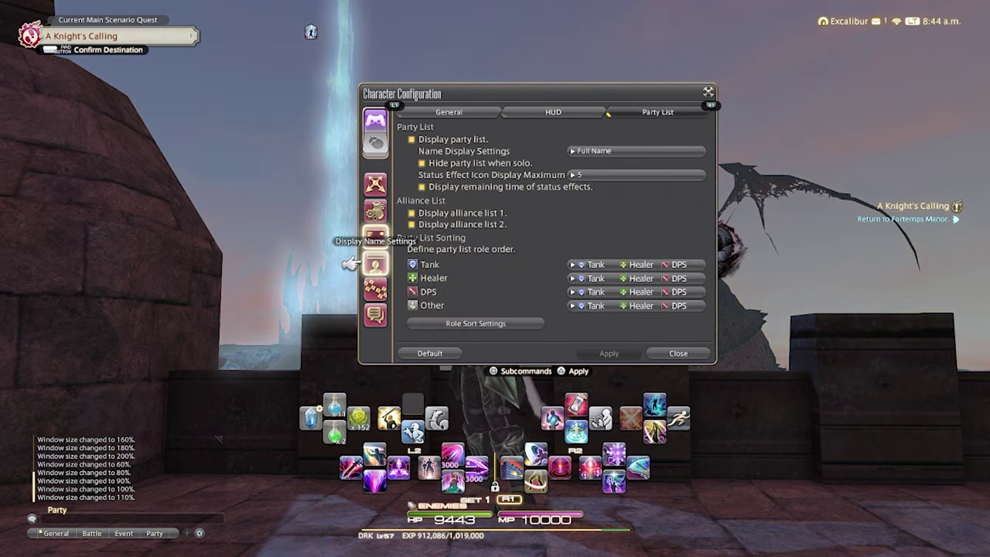
{"action": "key", "text": "Return"}
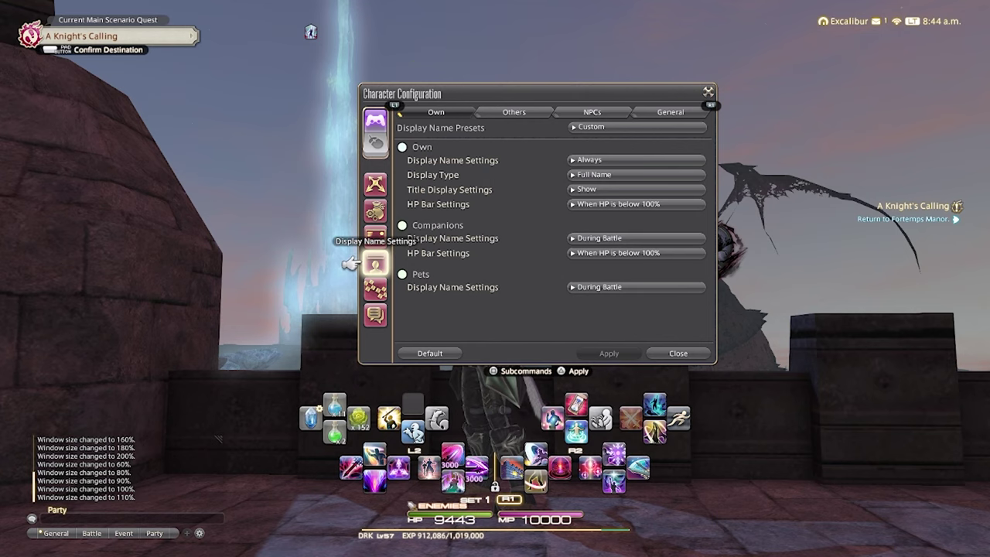
{"action": "key", "text": "Right"}
{"action": "key", "text": "Down"}
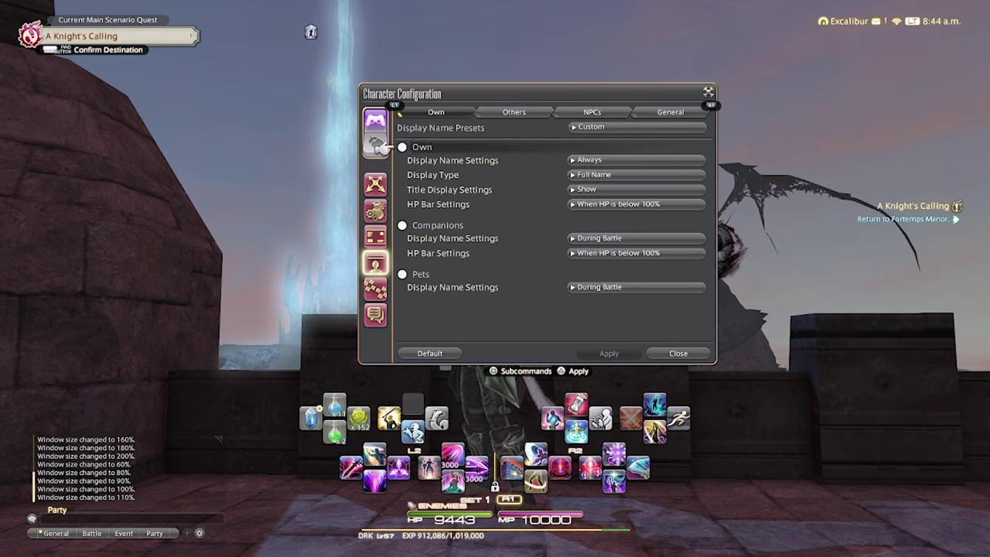
{"action": "key", "text": "Return"}
{"action": "key", "text": "Down"}
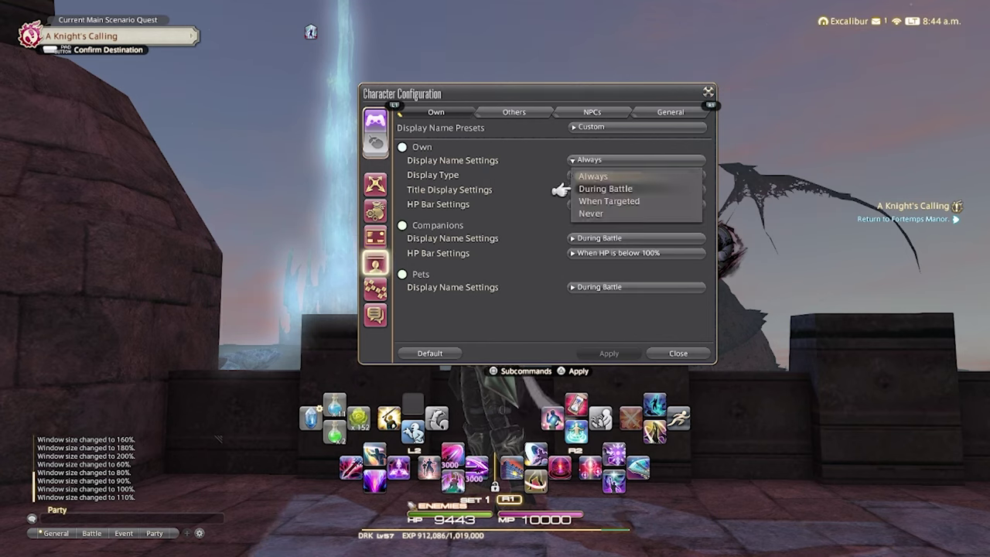
{"action": "key", "text": "Down"}
{"action": "key", "text": "Return"}
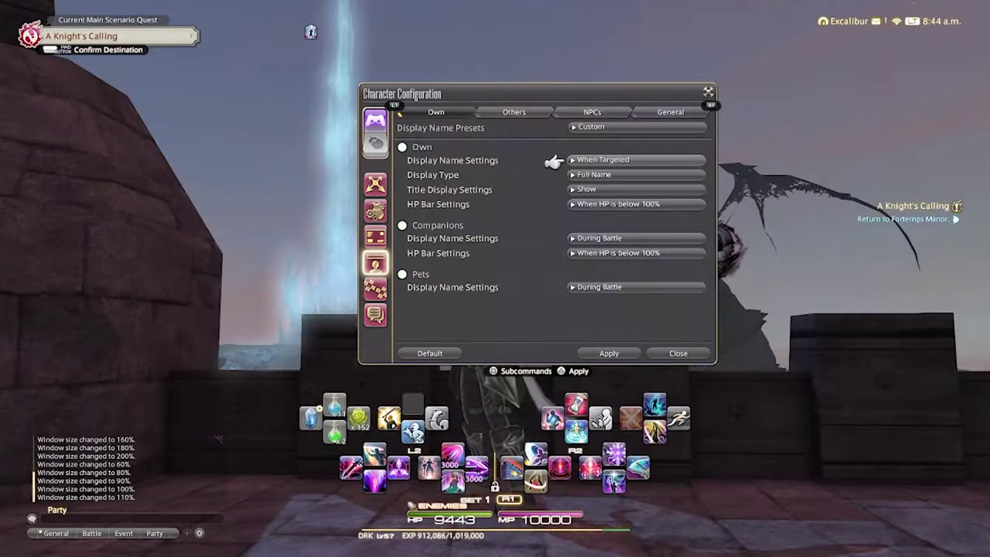
Step: Review the display name settings for others, NPCs, and general, and apply the pending change
{"action": "key", "text": "Page_Down"}
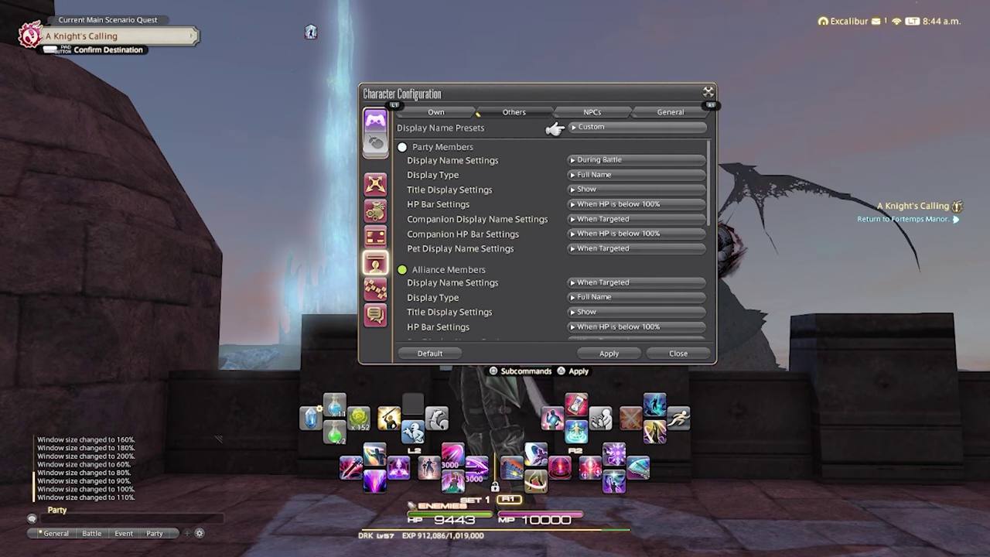
{"action": "key", "text": "ctrl+Tab"}
{"action": "key", "text": "ctrl+Tab"}
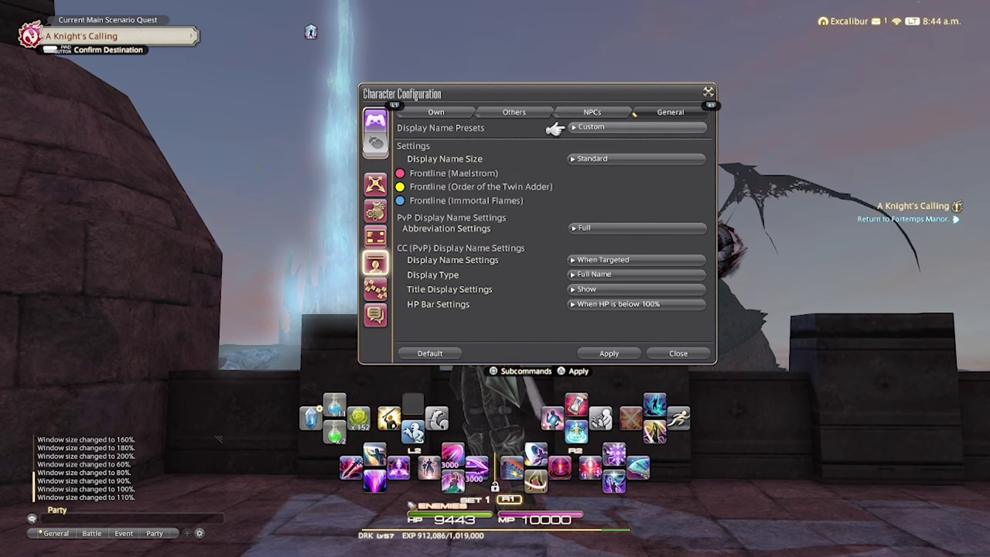
{"action": "key", "text": "ctrl+shift+Tab"}
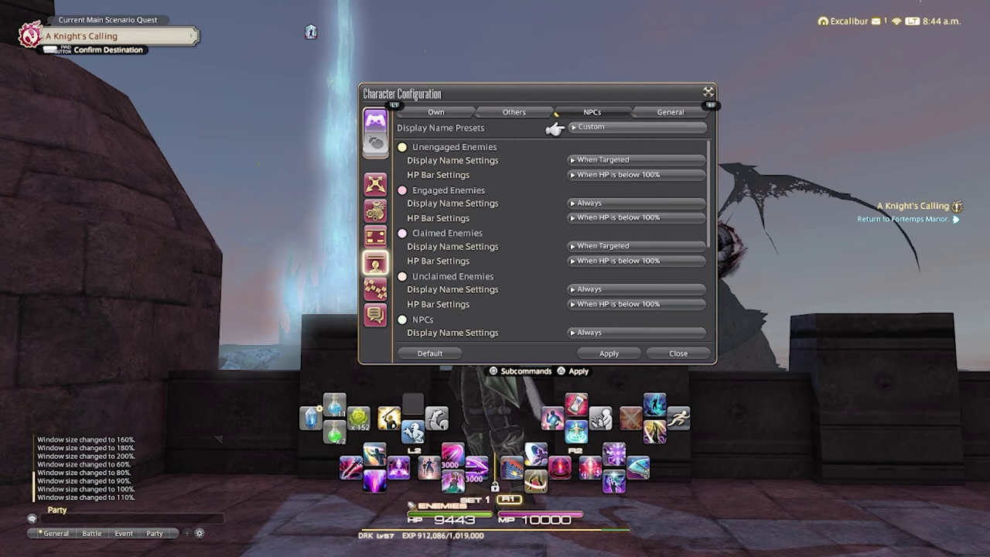
{"action": "key", "text": "ctrl+shift+Tab"}
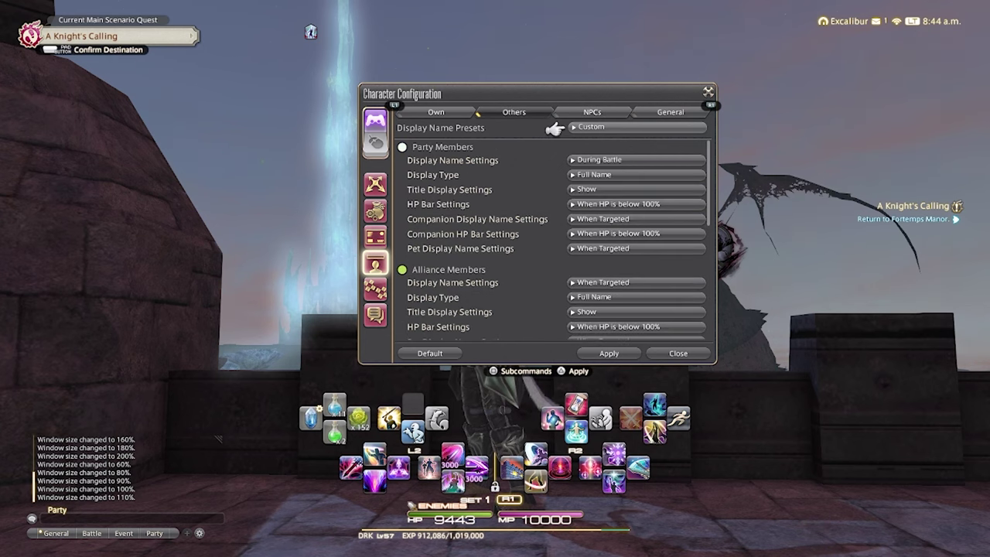
{"action": "key", "text": "ctrl+shift+Tab"}
{"action": "key", "text": "Return"}
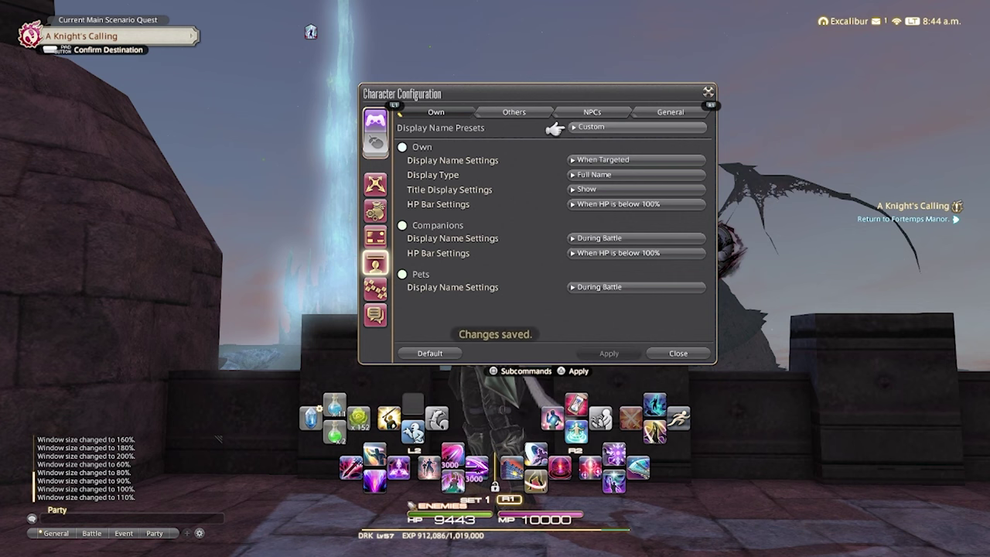
Step: Open the custom hotbar settings and examine the option that enables WXHB with a double tap
{"action": "key", "text": "Left"}
{"action": "key", "text": "Down"}
{"action": "key", "text": "Return"}
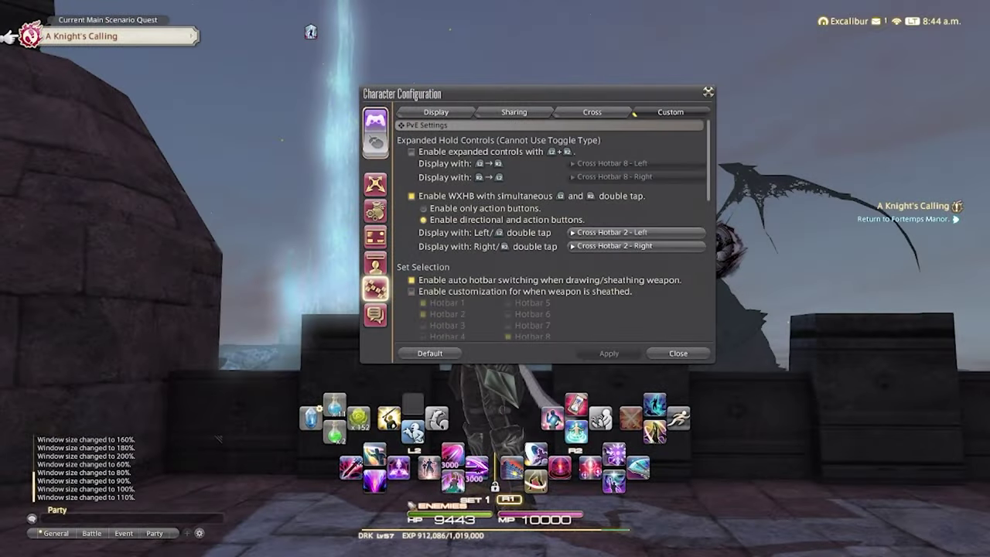
{"action": "key", "text": "Tab"}
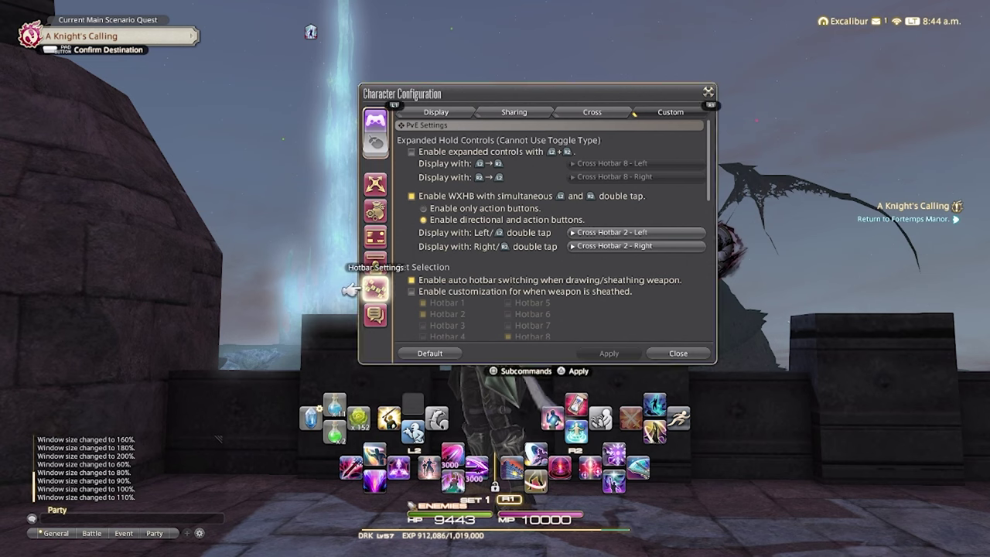
{"action": "key", "text": "Right"}
{"action": "key", "text": "Down"}
{"action": "key", "text": "Down"}
{"action": "key", "text": "Down"}
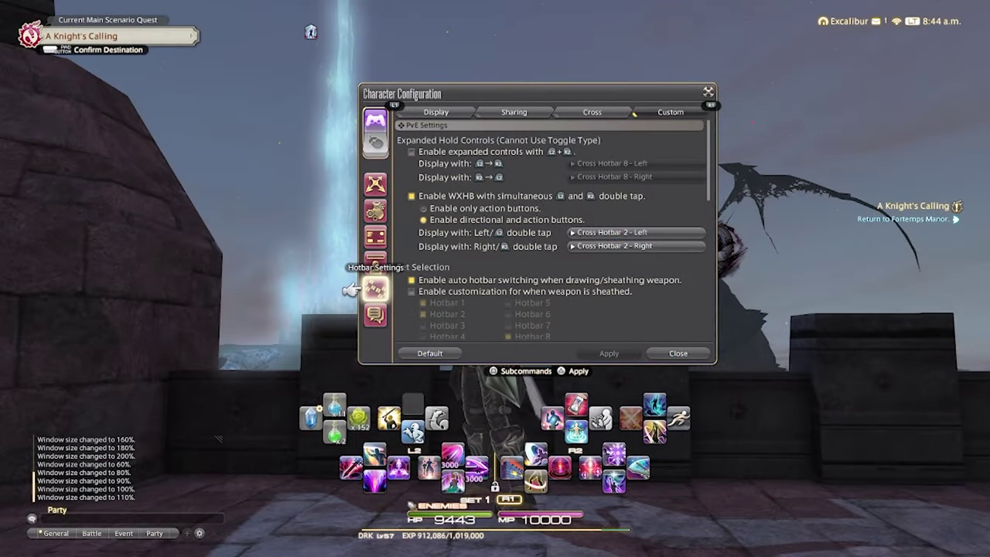
{"action": "key", "text": "Tab"}
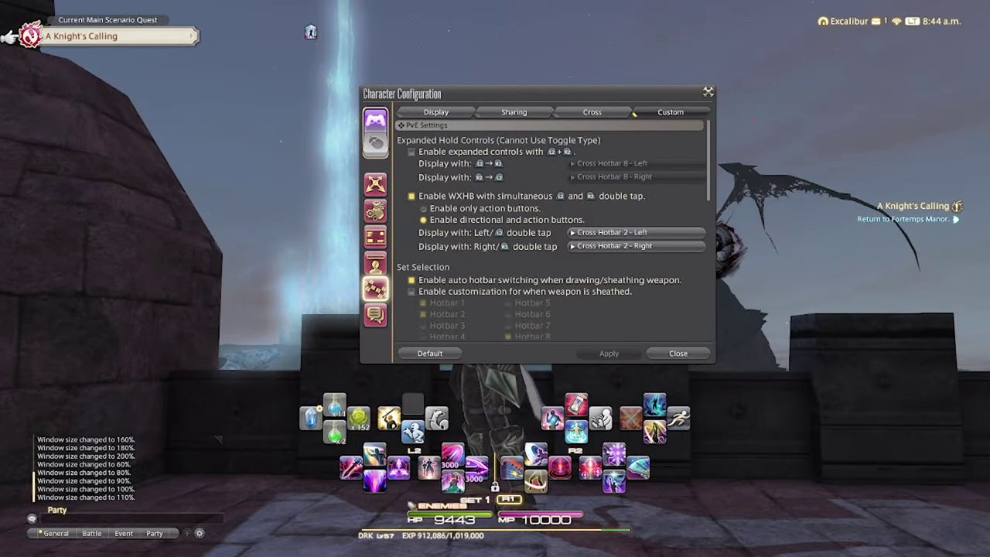
{"action": "key", "text": "Escape"}
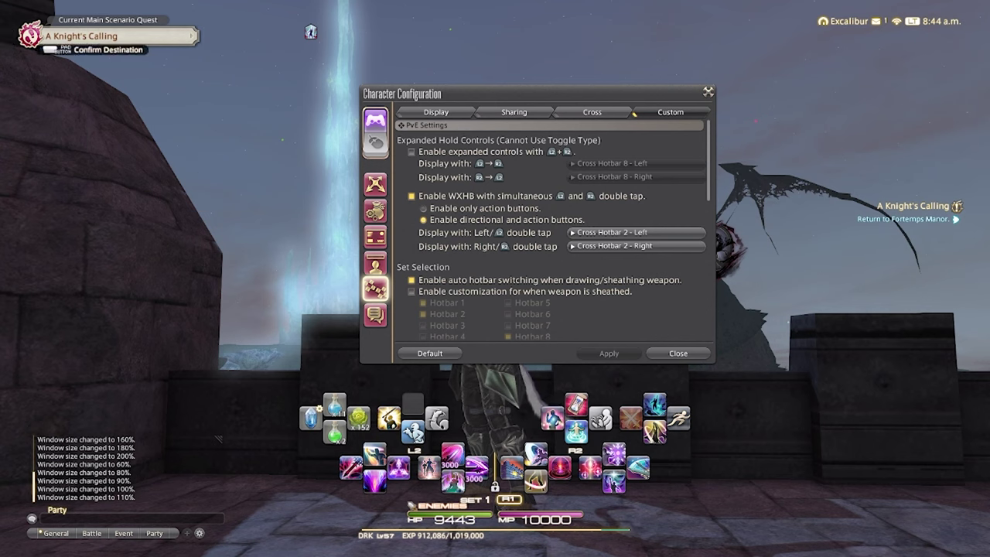
{"action": "key", "text": "Tab"}
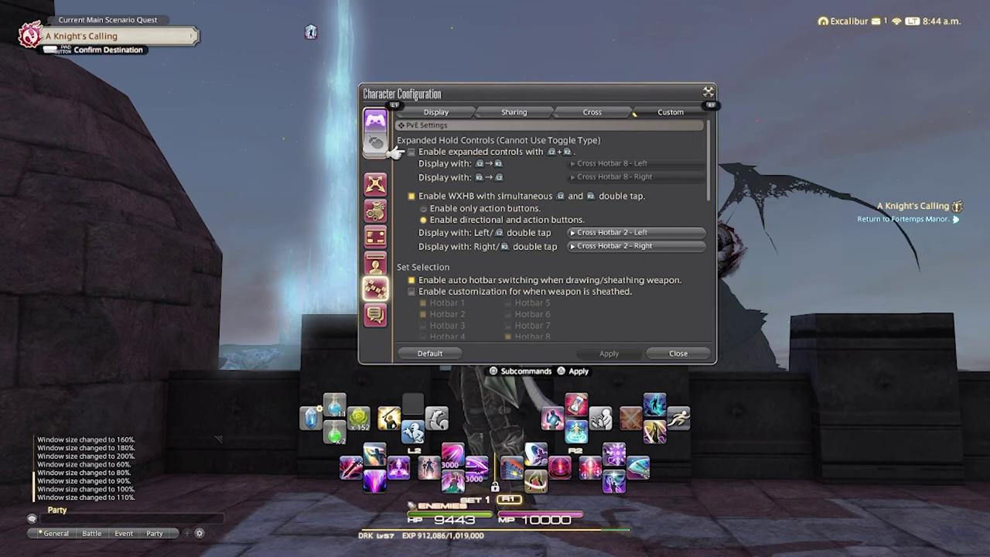
{"action": "left_click", "coordinate": [411, 196]}
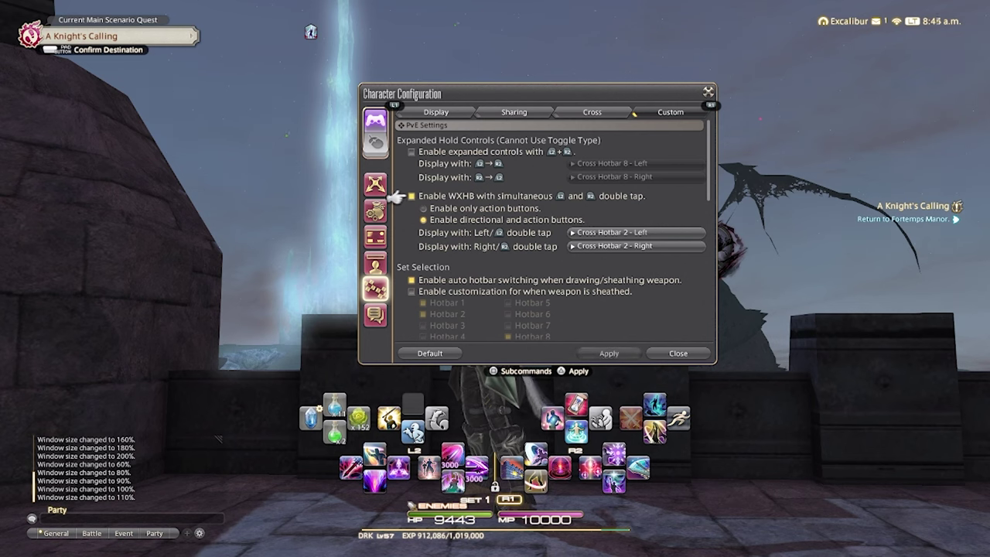
Step: Turn off Always display WXHB in the cross hotbar settings and apply the change
{"action": "key", "text": "Page_Up"}
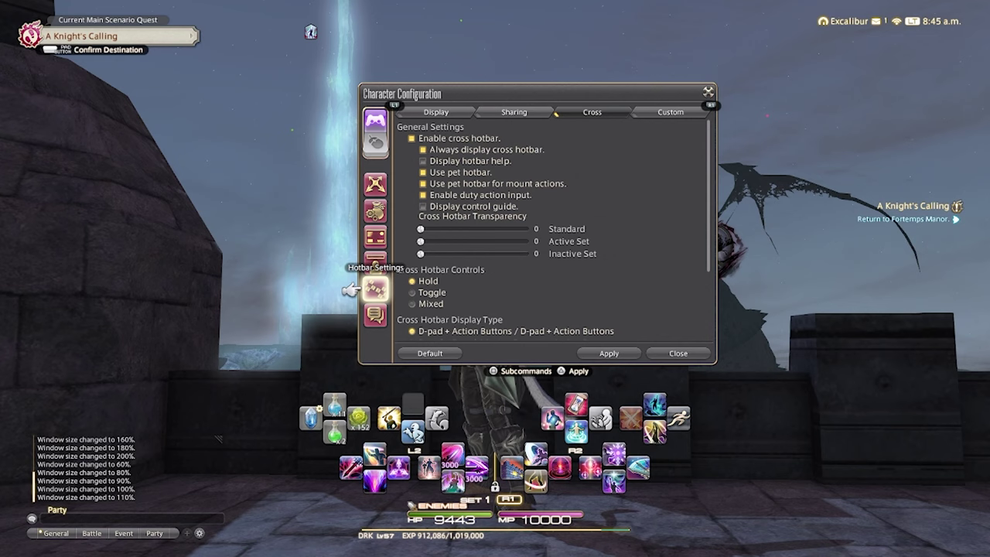
{"action": "key", "text": "Tab"}
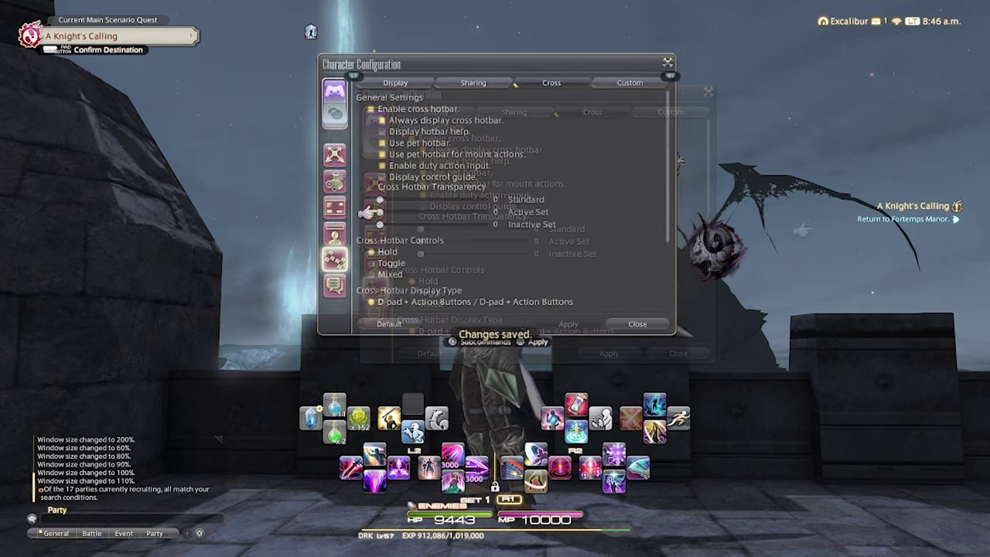
{"action": "key", "text": "Down"}
{"action": "key", "text": "Down"}
{"action": "key", "text": "Down"}
{"action": "key", "text": "Down"}
{"action": "key", "text": "Down"}
{"action": "key", "text": "Down"}
{"action": "key", "text": "Down"}
{"action": "key", "text": "Down"}
{"action": "key", "text": "Down"}
{"action": "key", "text": "Down"}
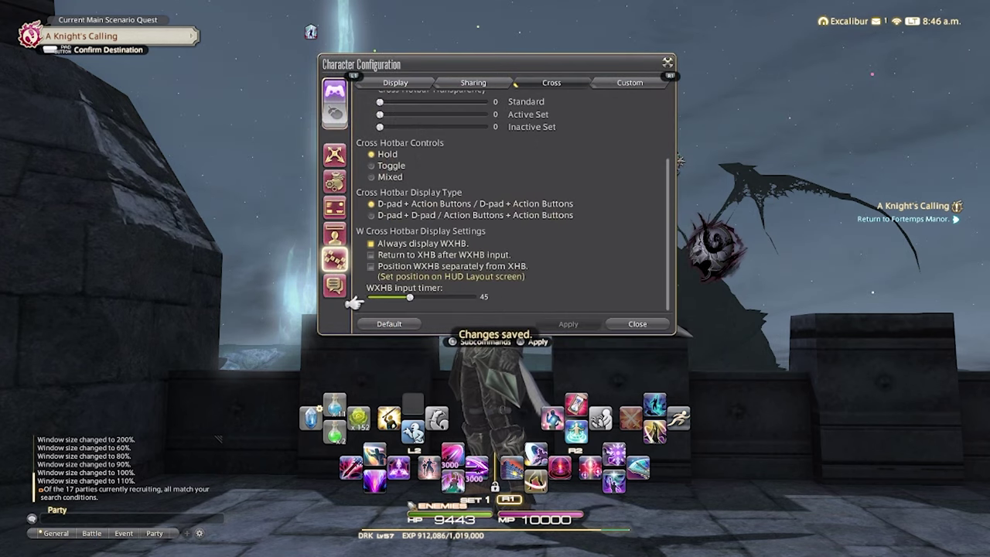
{"action": "key", "text": "Up"}
{"action": "key", "text": "Up"}
{"action": "key", "text": "Up"}
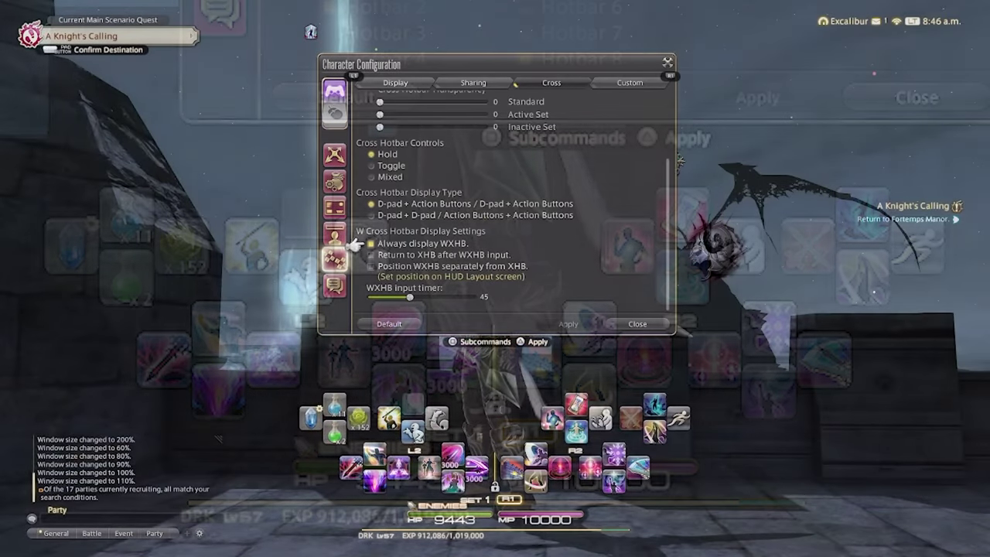
{"action": "left_click", "coordinate": [370, 243]}
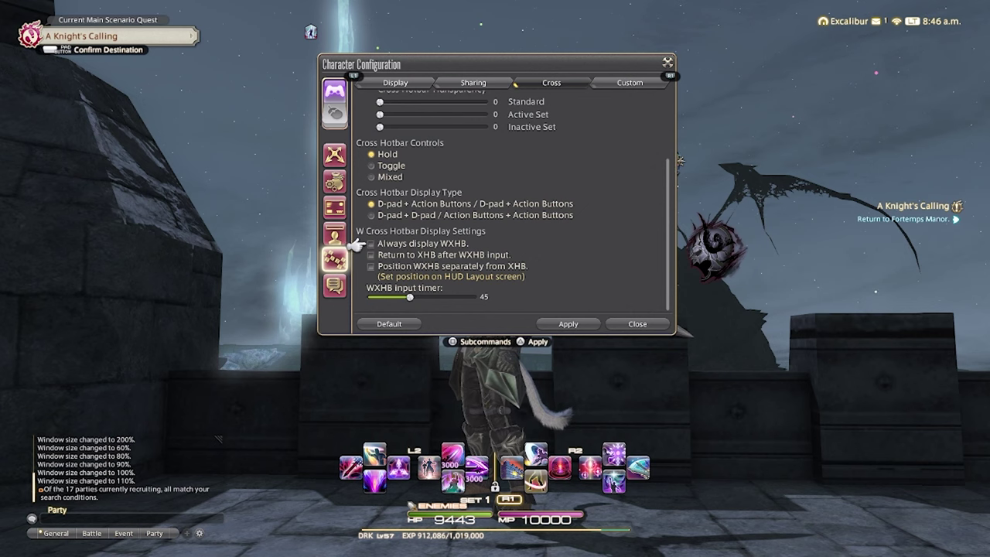
{"action": "key", "text": "Return"}
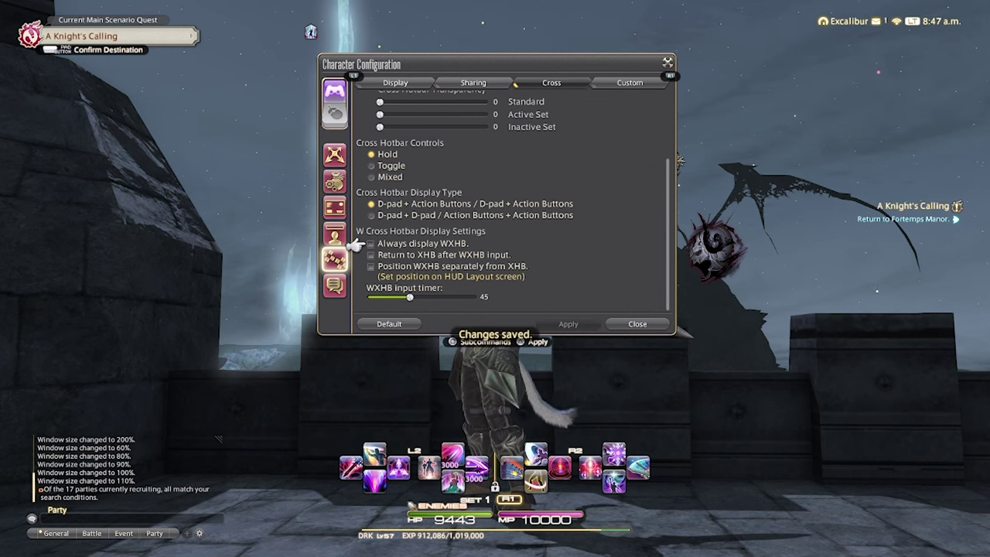
Step: Look through the cross hotbar controls, display type, and W Cross Hotbar display settings
{"action": "key", "text": "Up"}
{"action": "key", "text": "Up"}
{"action": "key", "text": "Up"}
{"action": "key", "text": "Up"}
{"action": "key", "text": "Up"}
{"action": "key", "text": "Up"}
{"action": "key", "text": "Up"}
{"action": "key", "text": "Up"}
{"action": "key", "text": "Up"}
{"action": "key", "text": "Up"}
{"action": "key", "text": "Up"}
{"action": "key", "text": "Up"}
{"action": "key", "text": "Up"}
{"action": "key", "text": "Up"}
{"action": "key", "text": "Up"}
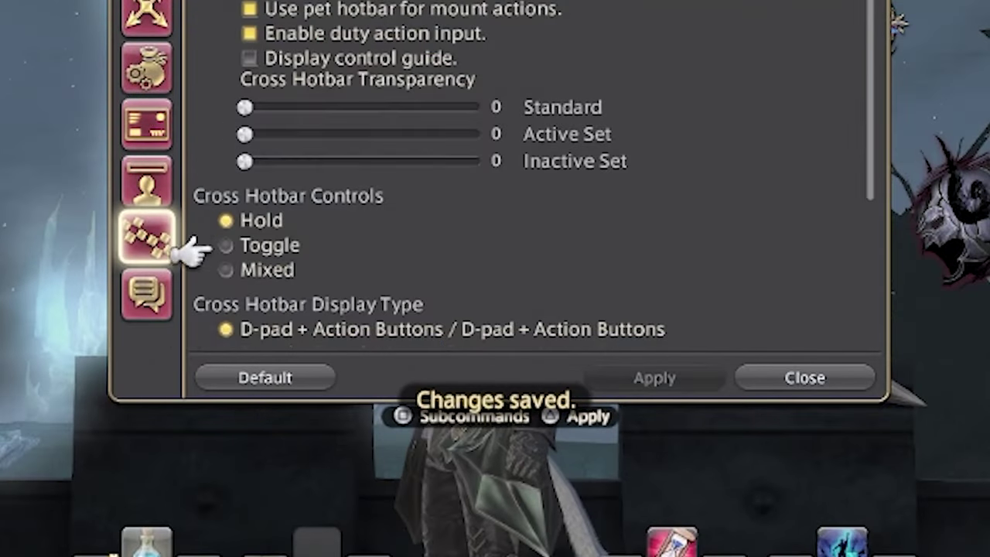
{"action": "key", "text": "Down"}
{"action": "key", "text": "Down"}
{"action": "key", "text": "Down"}
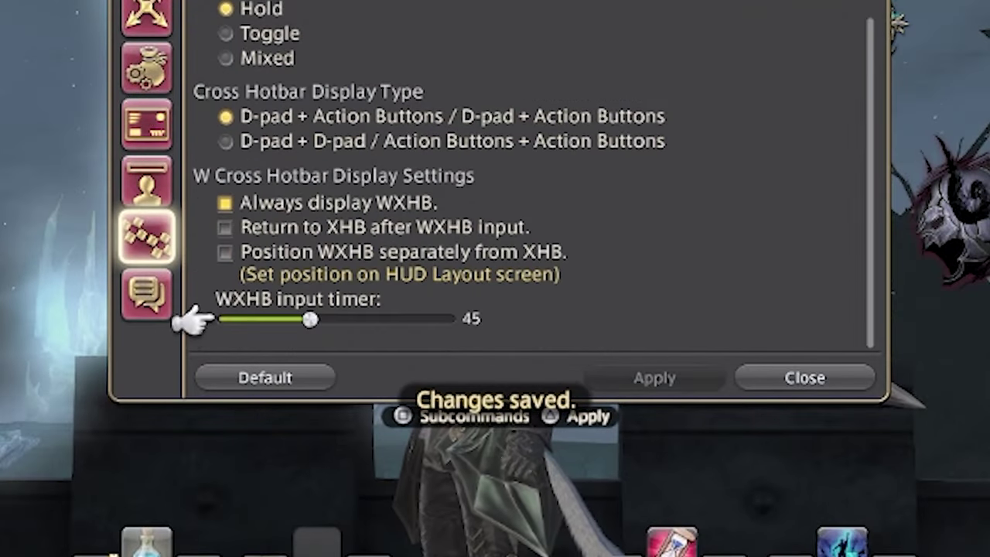
Step: Disable Always display WXHB once more and save the change
{"action": "key", "text": "Up"}
{"action": "key", "text": "Up"}
{"action": "key", "text": "Up"}
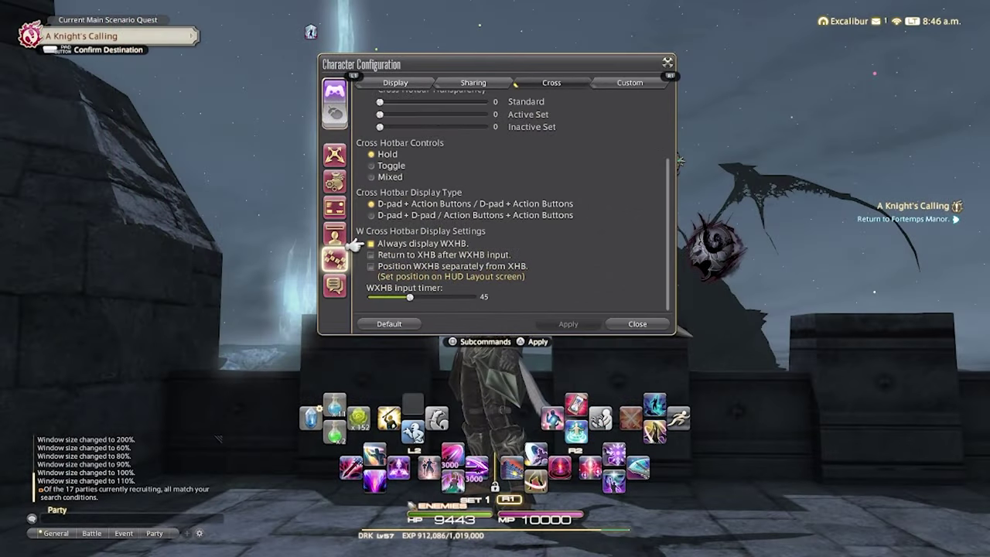
{"action": "key", "text": "Return"}
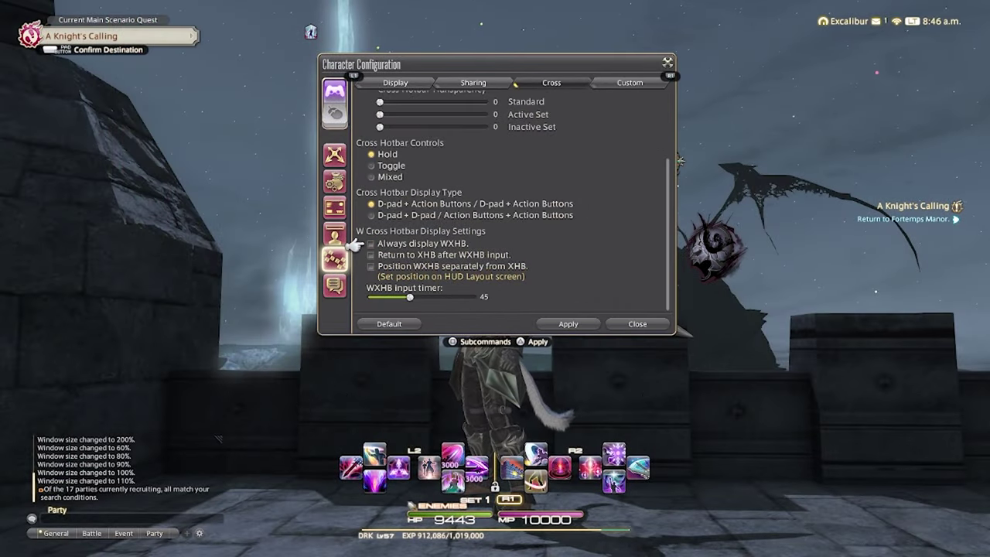
{"action": "key", "text": "Return"}
Step: Toggle Always display cross hotbar off and back on in the cross hotbar general settings
{"action": "key", "text": "Up"}
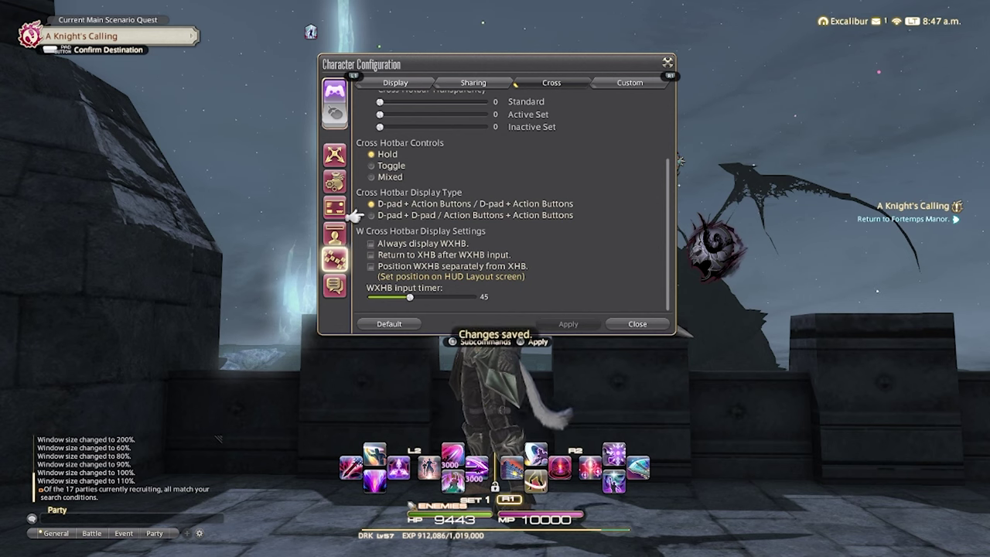
{"action": "key", "text": "Up"}
{"action": "key", "text": "Up"}
{"action": "key", "text": "Up"}
{"action": "key", "text": "Up"}
{"action": "key", "text": "Up"}
{"action": "key", "text": "Up"}
{"action": "key", "text": "Up"}
{"action": "key", "text": "Up"}
{"action": "key", "text": "Up"}
{"action": "key", "text": "Up"}
{"action": "key", "text": "Up"}
{"action": "key", "text": "Up"}
{"action": "key", "text": "Up"}
{"action": "key", "text": "Up"}
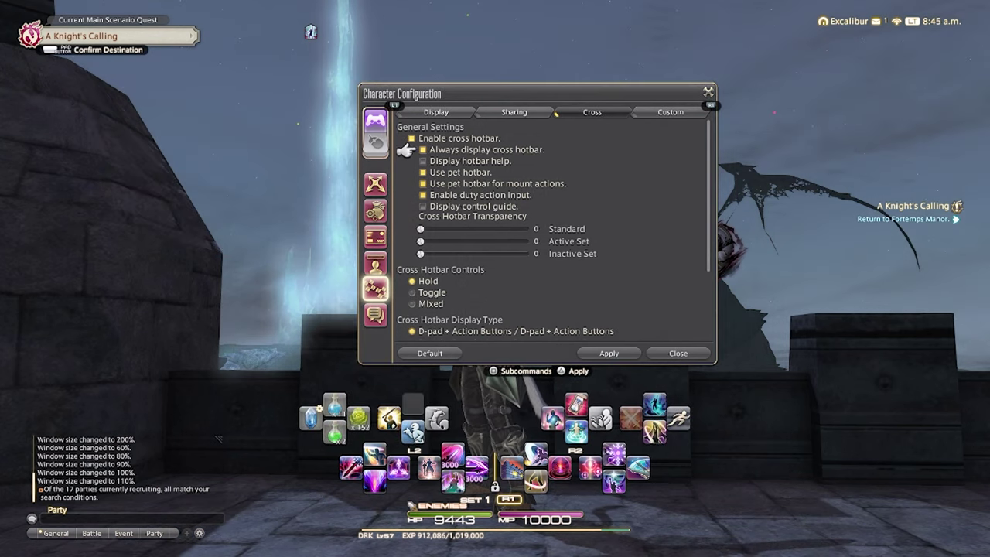
{"action": "left_click", "coordinate": [422, 149]}
{"action": "left_click", "coordinate": [422, 149]}
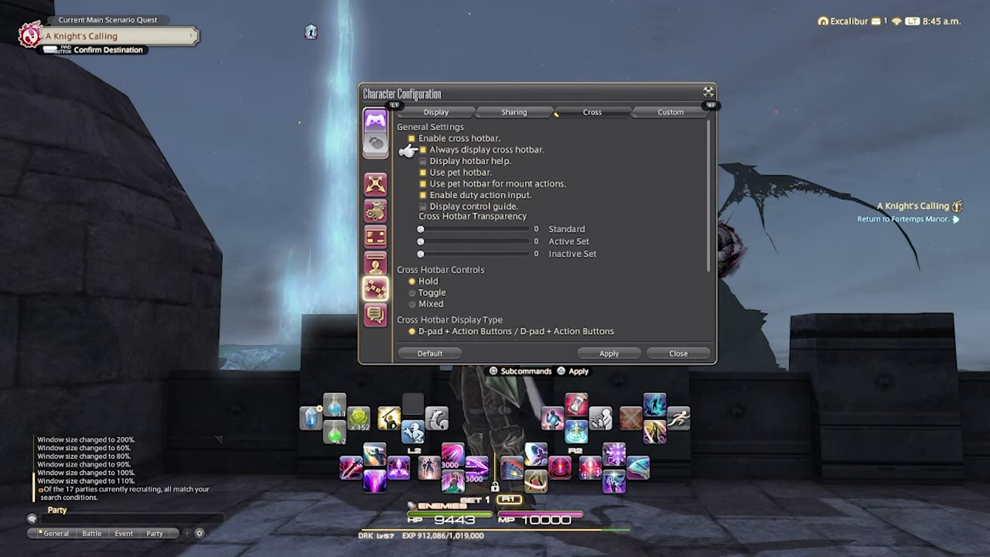
Step: Enable hotbar help for the cross hotbar, apply it, and turn it off again
{"action": "left_click", "coordinate": [422, 161]}
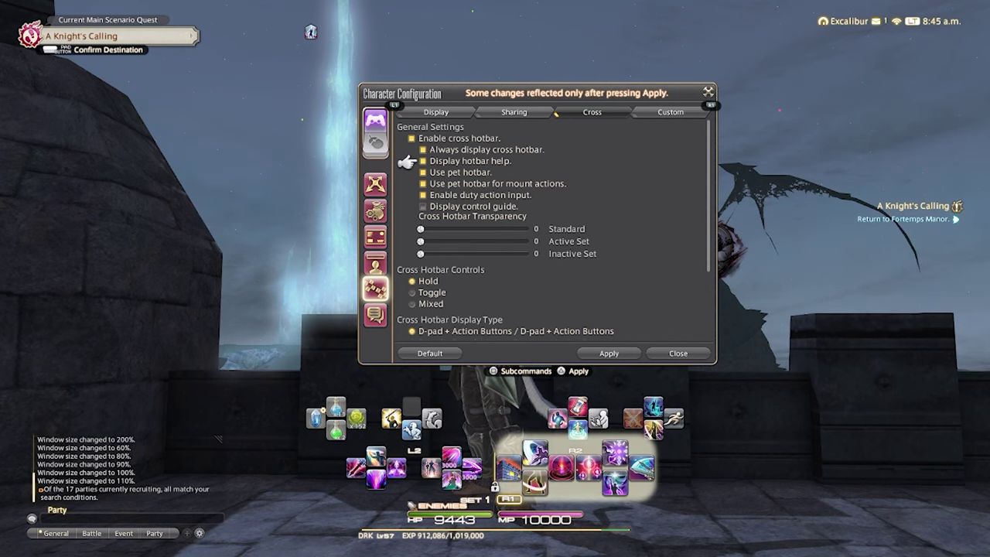
{"action": "key", "text": "Return"}
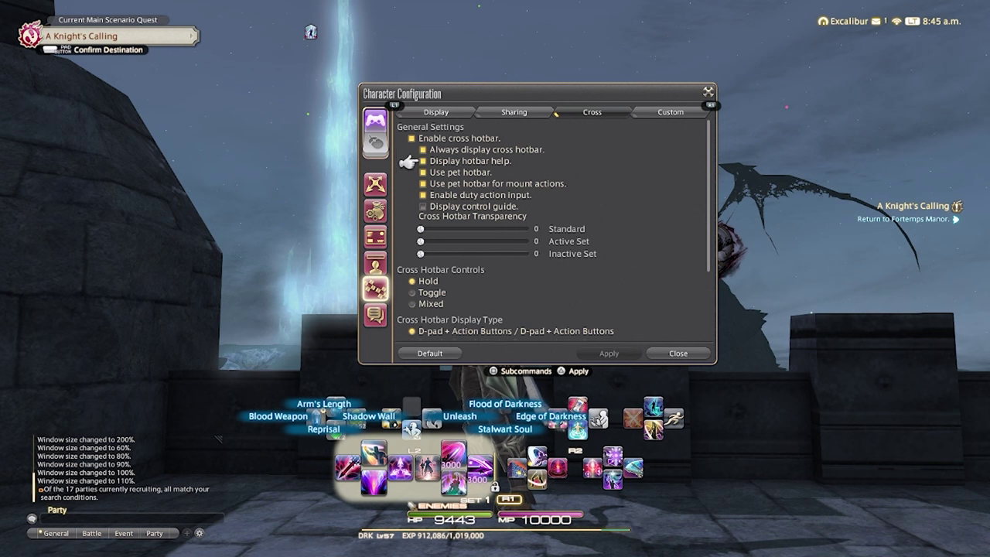
{"action": "key", "text": "Return"}
Step: Turn on Display control guide for the cross hotbar and apply the change
{"action": "key", "text": "Down"}
{"action": "key", "text": "Down"}
{"action": "key", "text": "Down"}
{"action": "key", "text": "Down"}
{"action": "key", "text": "Return"}
{"action": "key", "text": "Return"}
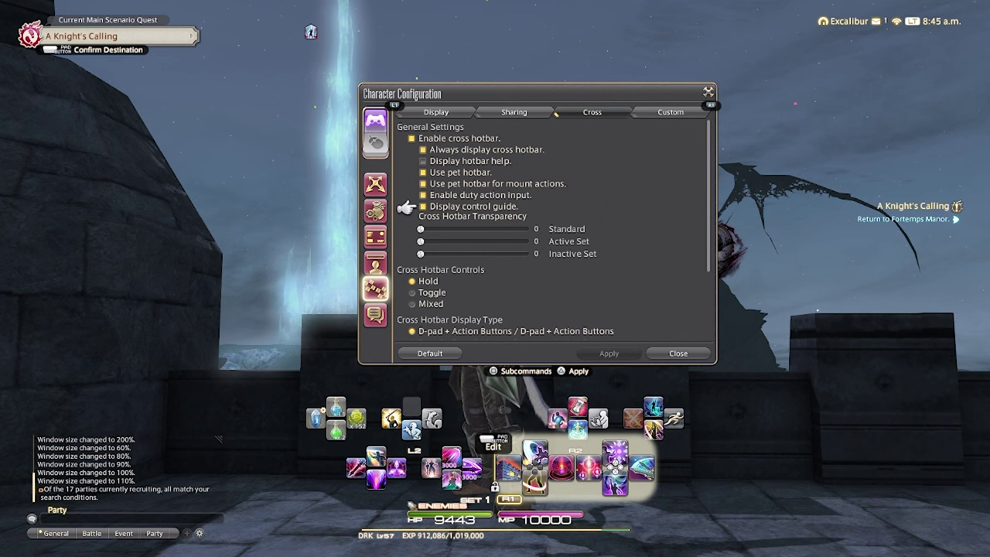
Step: Turn off Display control guide and set the Standard cross hotbar transparency to 70
{"action": "key", "text": "Return"}
{"action": "key", "text": "Down"}
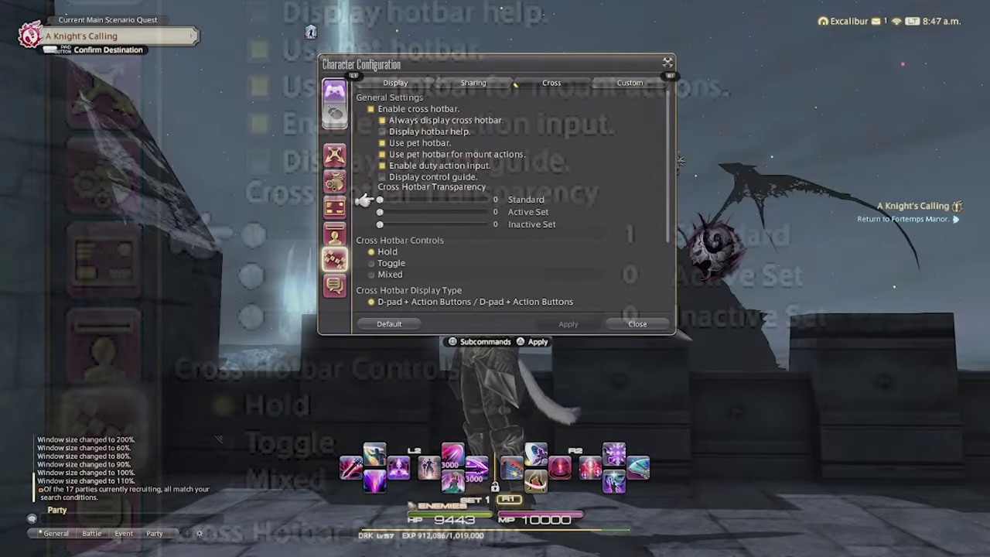
{"action": "key", "text": "Right"}
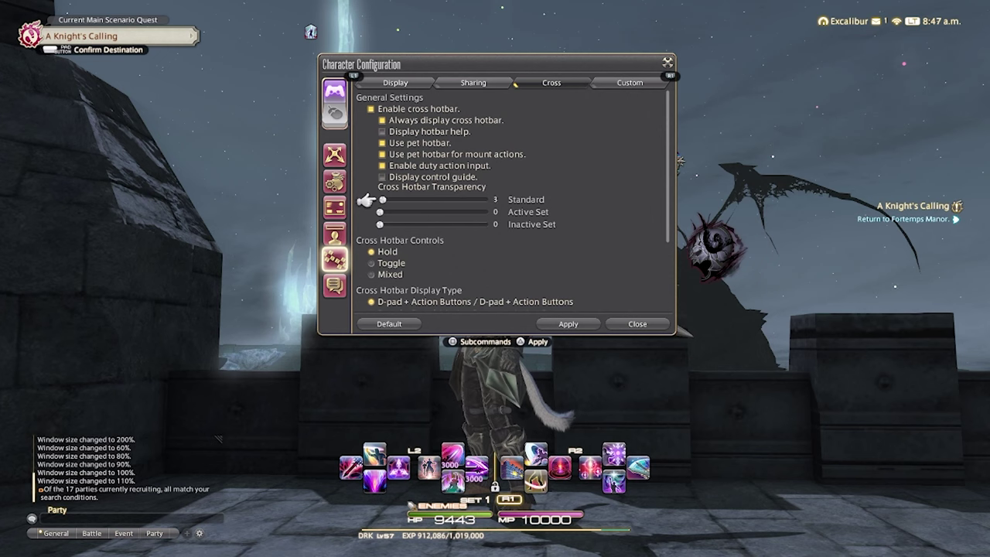
{"action": "key", "text": "Right"}
{"action": "key", "text": "Right"}
{"action": "key", "text": "Right"}
{"action": "key", "text": "Right"}
{"action": "key", "text": "Right"}
{"action": "key", "text": "Right"}
{"action": "key", "text": "Right"}
{"action": "key", "text": "Right"}
{"action": "key", "text": "Right"}
{"action": "key", "text": "Right"}
{"action": "key", "text": "Right"}
{"action": "key", "text": "Right"}
{"action": "key", "text": "Right"}
{"action": "key", "text": "Right"}
{"action": "key", "text": "Right"}
{"action": "key", "text": "Right"}
{"action": "key", "text": "Right"}
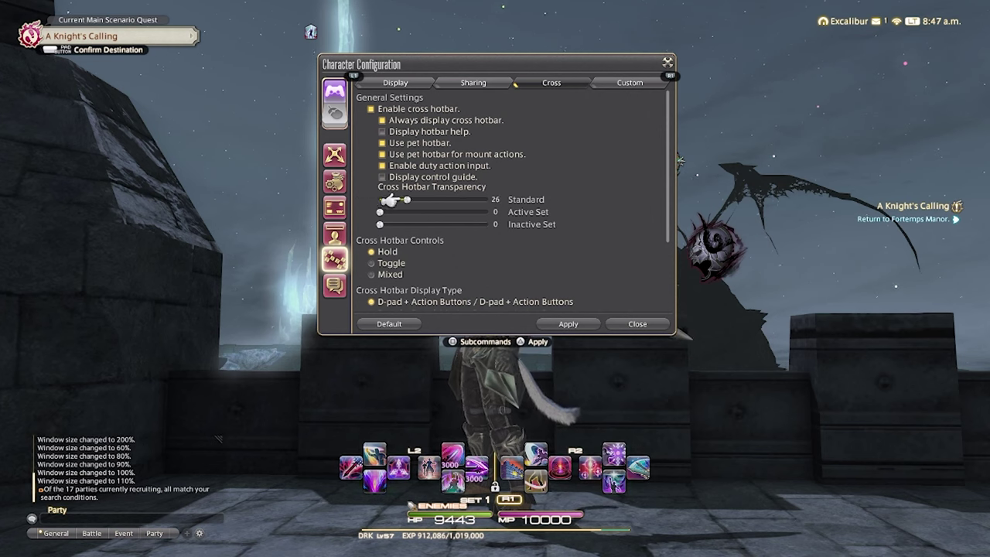
{"action": "key", "text": "Right"}
{"action": "key", "text": "Right"}
{"action": "key", "text": "Right"}
{"action": "key", "text": "Right"}
{"action": "key", "text": "Right"}
{"action": "key", "text": "Right"}
{"action": "key", "text": "Right"}
{"action": "key", "text": "Right"}
{"action": "key", "text": "Right"}
{"action": "key", "text": "Right"}
{"action": "key", "text": "Right"}
{"action": "key", "text": "Right"}
{"action": "key", "text": "Right"}
{"action": "key", "text": "Right"}
{"action": "key", "text": "Right"}
{"action": "key", "text": "Right"}
{"action": "key", "text": "Right"}
{"action": "key", "text": "Right"}
{"action": "key", "text": "Right"}
{"action": "key", "text": "Right"}
{"action": "key", "text": "Right"}
{"action": "key", "text": "Right"}
{"action": "key", "text": "Right"}
{"action": "key", "text": "Right"}
{"action": "key", "text": "Right"}
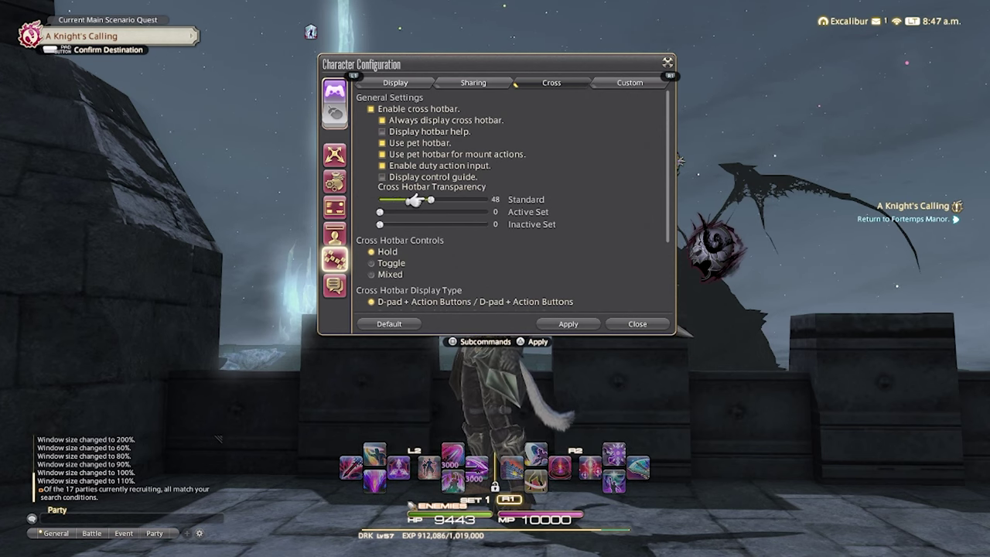
{"action": "key", "text": "Right"}
{"action": "key", "text": "Right"}
{"action": "key", "text": "Right"}
{"action": "key", "text": "Right"}
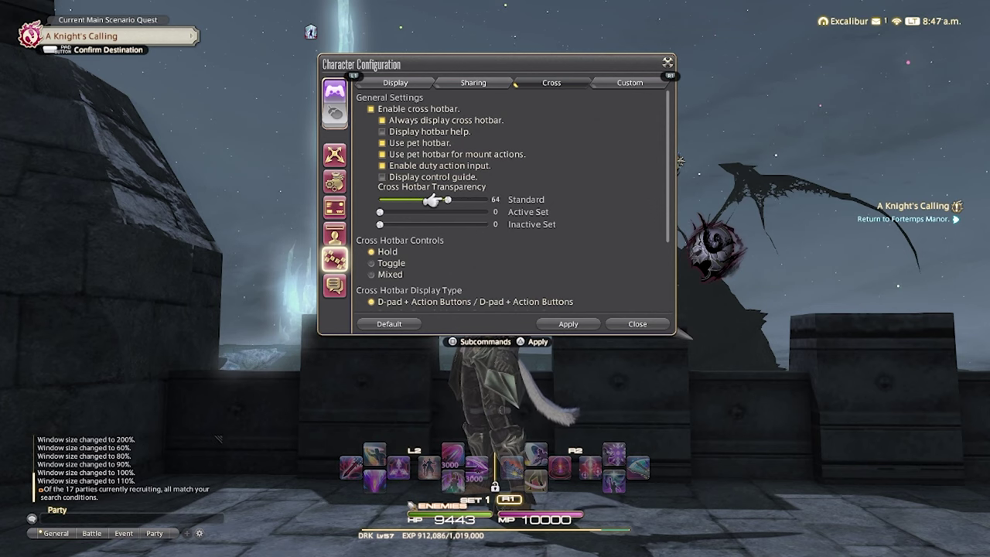
{"action": "key", "text": "Right"}
{"action": "key", "text": "Right"}
{"action": "key", "text": "Right"}
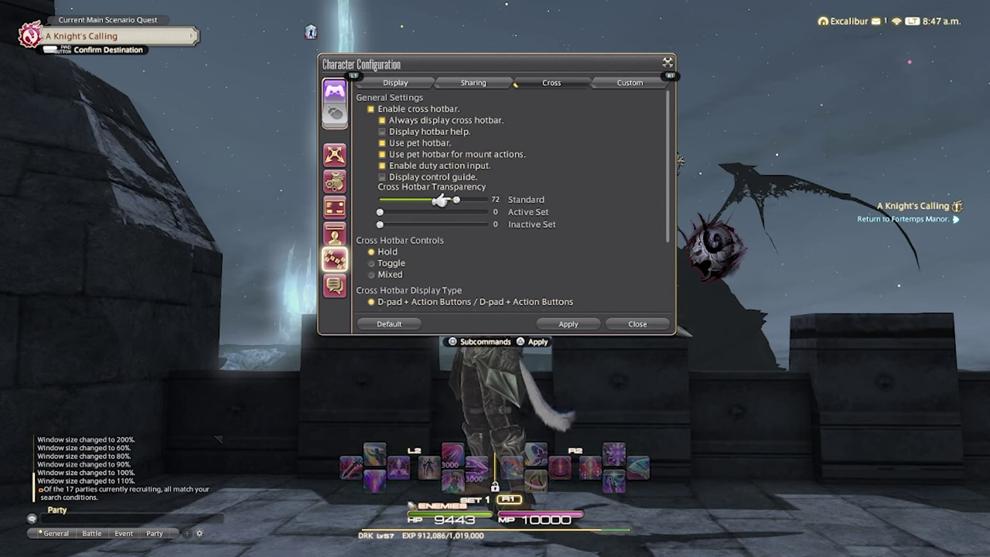
{"action": "key", "text": "Return"}
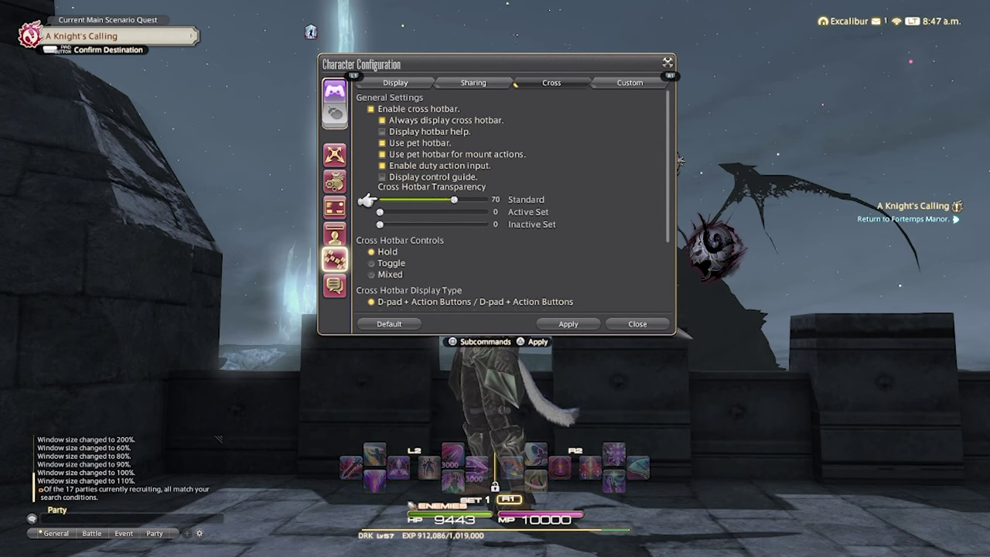
Step: Raise the cross hotbar's Inactive Set transparency to above 59
{"action": "key", "text": "Down"}
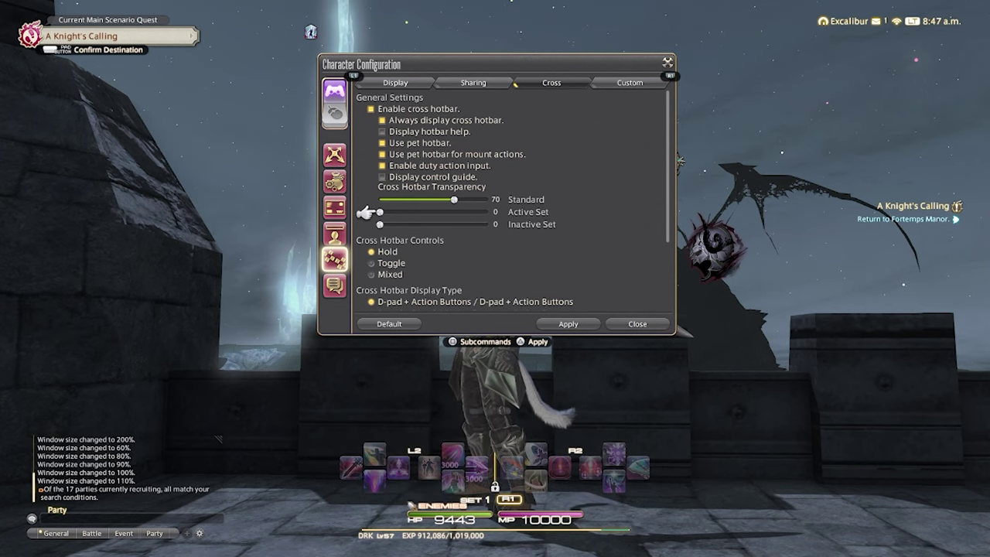
{"action": "key", "text": "Down"}
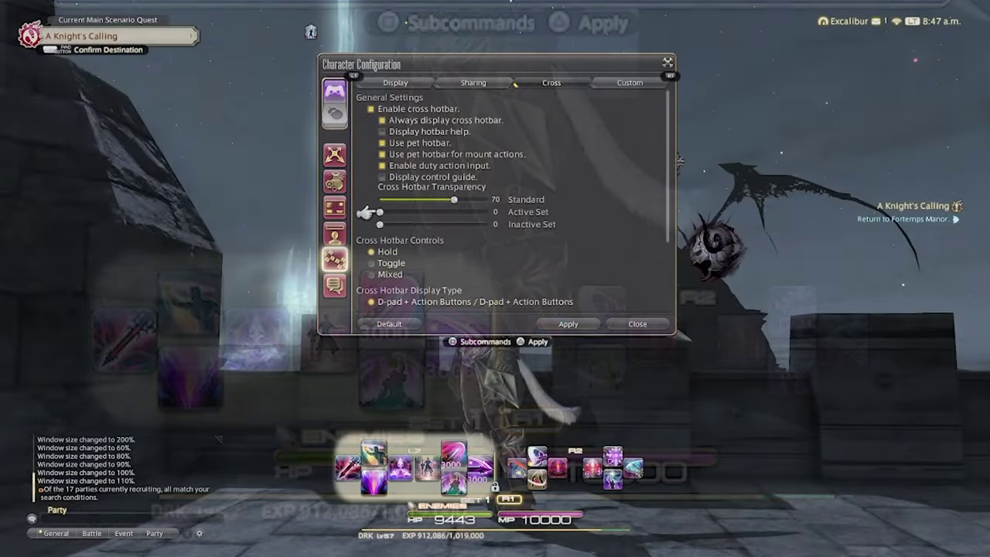
{"action": "key", "text": "Down"}
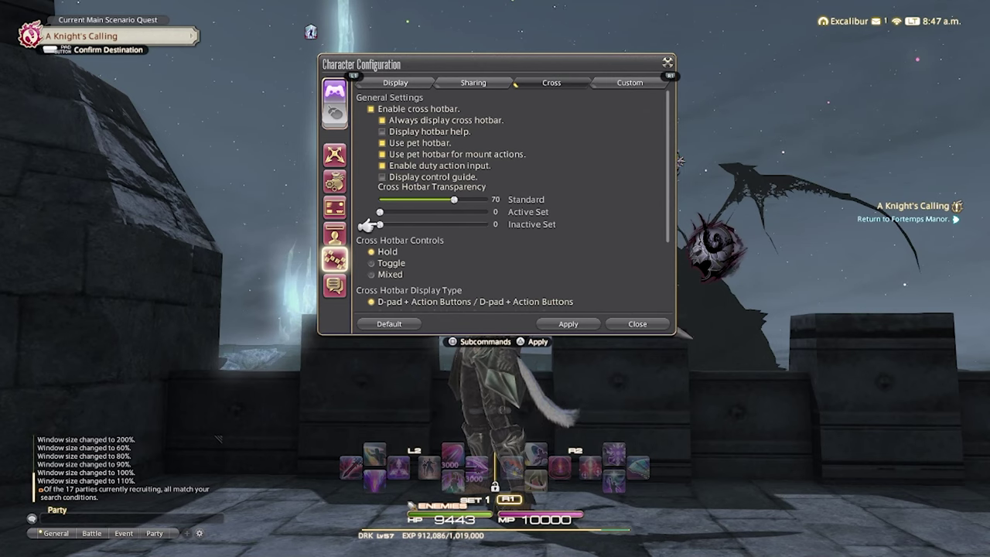
{"action": "key", "text": "Right"}
{"action": "key", "text": "Right"}
{"action": "key", "text": "Right"}
{"action": "key", "text": "Right"}
{"action": "key", "text": "Right"}
{"action": "key", "text": "Right"}
{"action": "key", "text": "Right"}
{"action": "key", "text": "Right"}
{"action": "key", "text": "Right"}
{"action": "key", "text": "Right"}
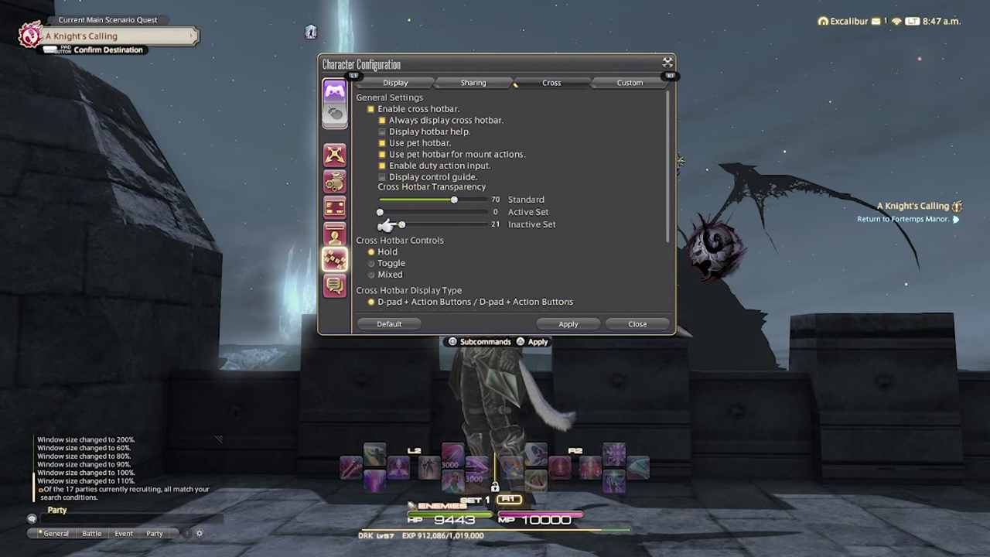
{"action": "key", "text": "Right"}
{"action": "key", "text": "Right"}
{"action": "key", "text": "Right"}
{"action": "key", "text": "Right"}
{"action": "key", "text": "Right"}
{"action": "key", "text": "Right"}
{"action": "key", "text": "Right"}
{"action": "key", "text": "Right"}
{"action": "key", "text": "Right"}
{"action": "key", "text": "Right"}
{"action": "key", "text": "Right"}
{"action": "key", "text": "Right"}
{"action": "key", "text": "Right"}
{"action": "key", "text": "Right"}
{"action": "key", "text": "Right"}
{"action": "key", "text": "Right"}
{"action": "key", "text": "Right"}
{"action": "key", "text": "Right"}
{"action": "key", "text": "Right"}
{"action": "key", "text": "Right"}
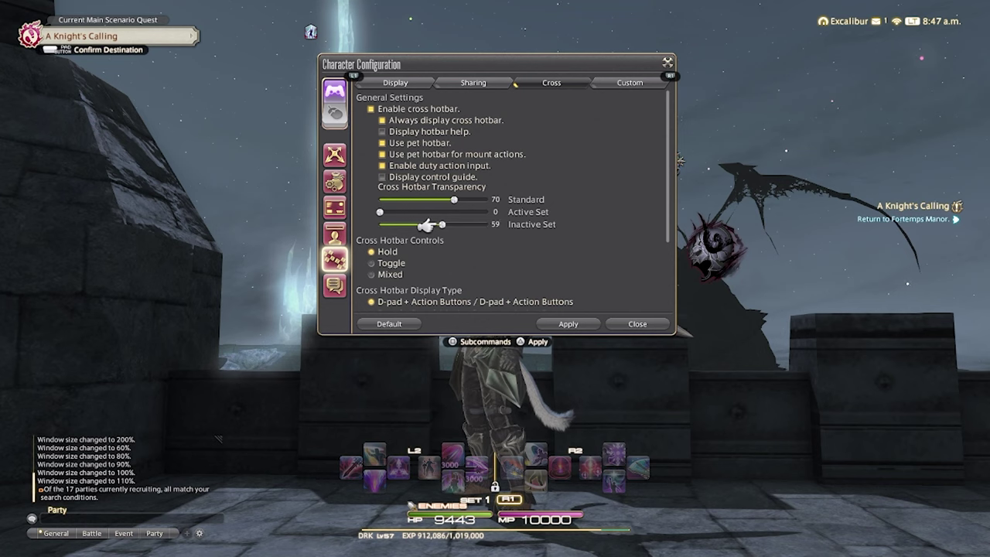
{"action": "key", "text": "Right"}
{"action": "key", "text": "Right"}
{"action": "key", "text": "Right"}
{"action": "key", "text": "Right"}
{"action": "key", "text": "Right"}
{"action": "key", "text": "Right"}
{"action": "key", "text": "Right"}
{"action": "key", "text": "Right"}
{"action": "key", "text": "Right"}
{"action": "key", "text": "Right"}
{"action": "key", "text": "Right"}
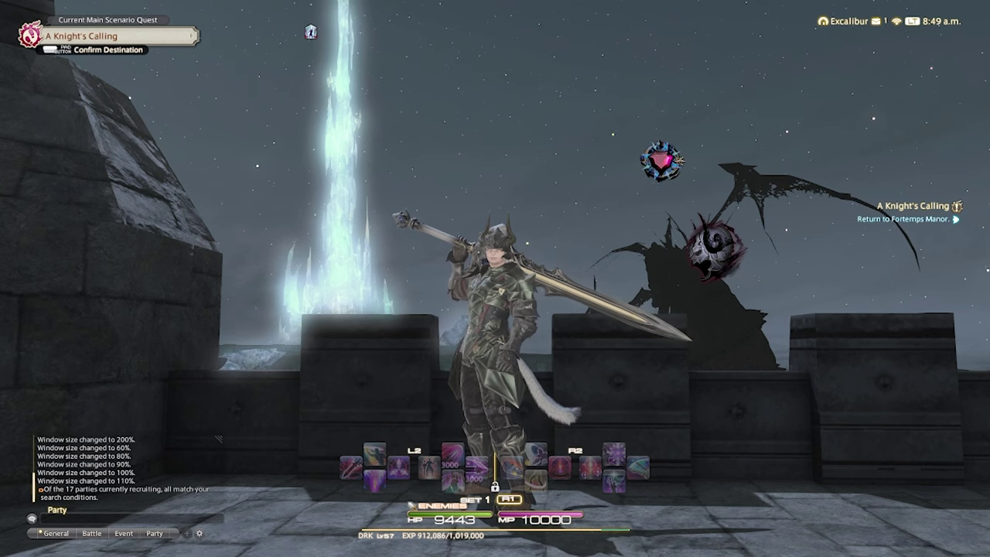
Step: Open HUD Layout and review the layout slots and the Duty, Hotbars and System options
{"action": "key", "text": "Escape"}
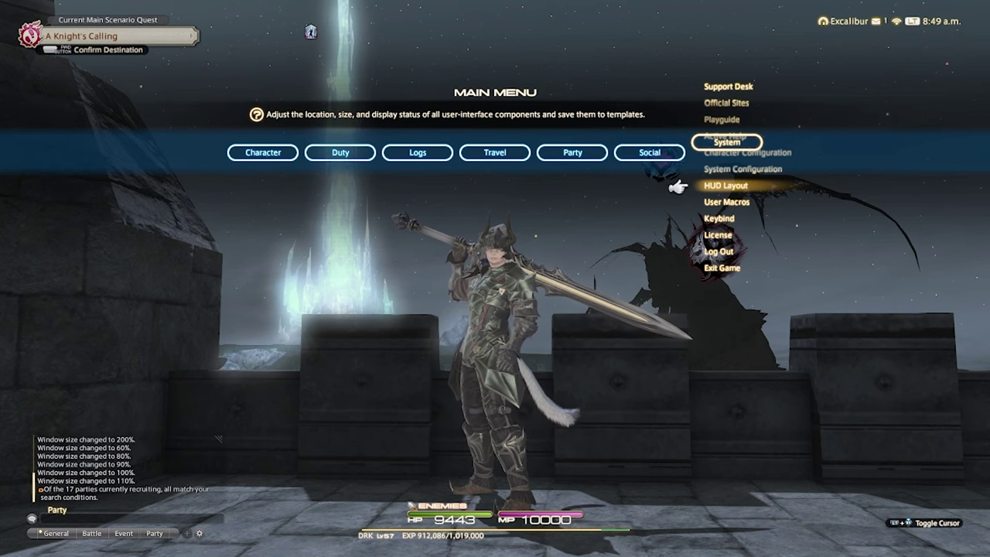
{"action": "key", "text": "Return"}
{"action": "key", "text": "Right"}
{"action": "key", "text": "Right"}
{"action": "key", "text": "Right"}
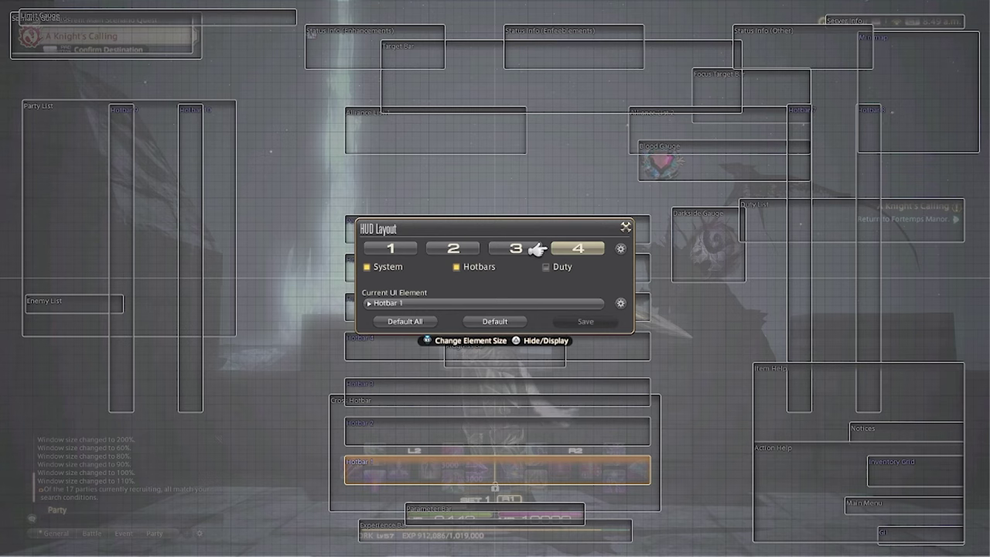
{"action": "key", "text": "Down"}
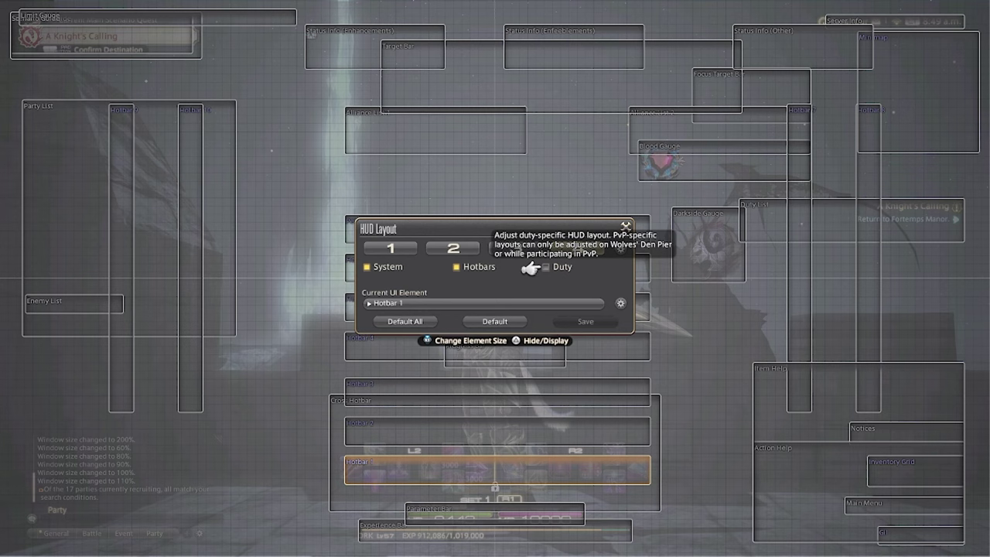
{"action": "key", "text": "Left"}
{"action": "key", "text": "Left"}
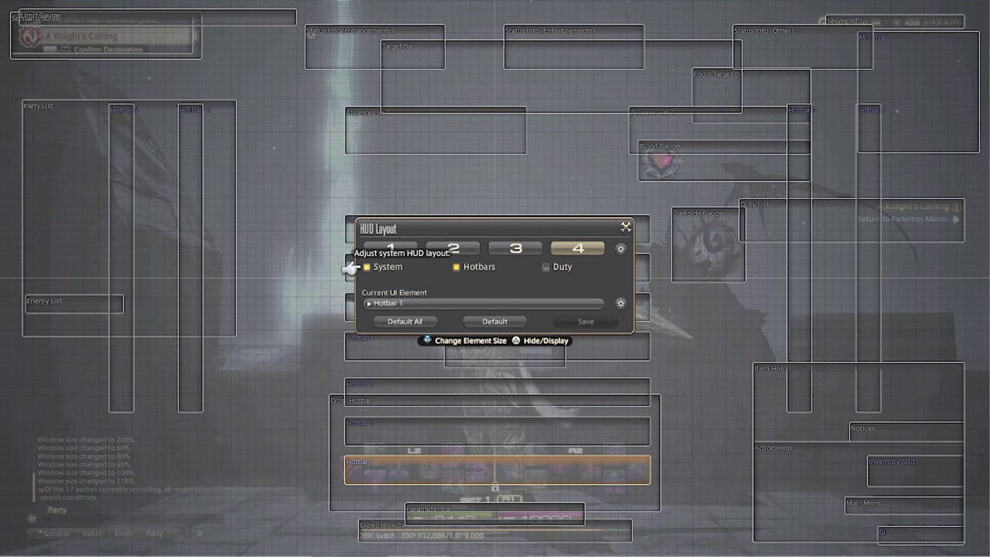
{"action": "key", "text": "Down"}
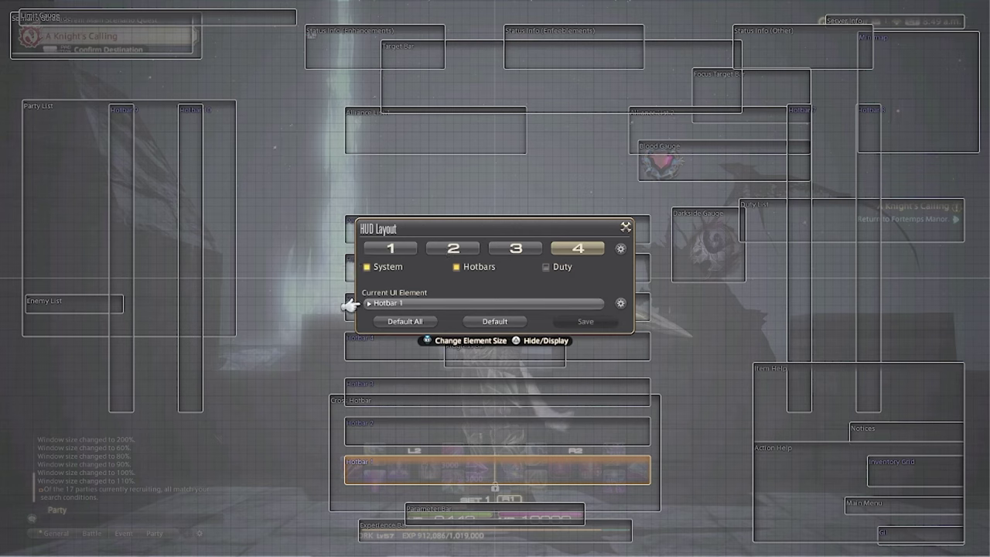
Step: Examine which elements are offered for Current UI Element, including the numbered hotbars and the last entries
{"action": "key", "text": "Return"}
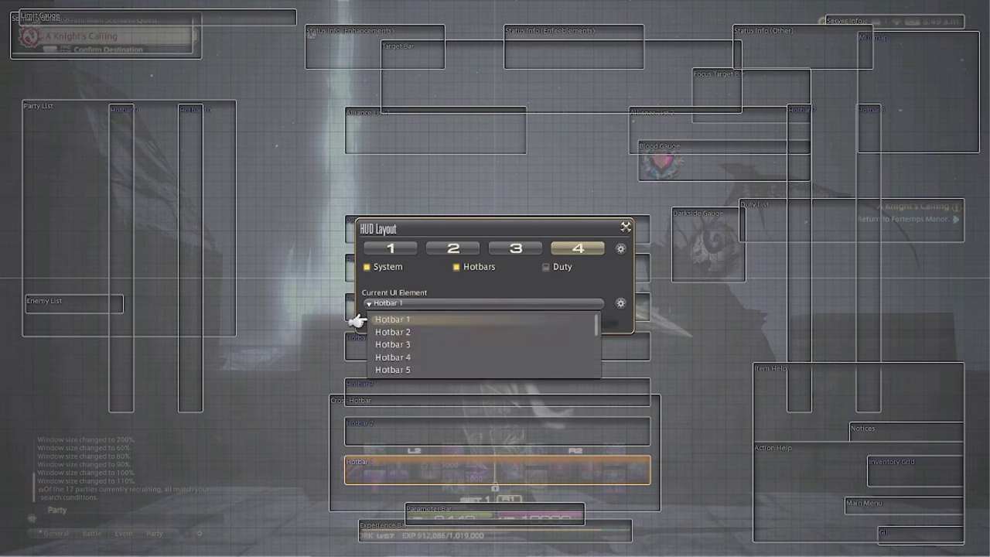
{"action": "key", "text": "Down"}
{"action": "key", "text": "Down"}
{"action": "key", "text": "Down"}
{"action": "key", "text": "Down"}
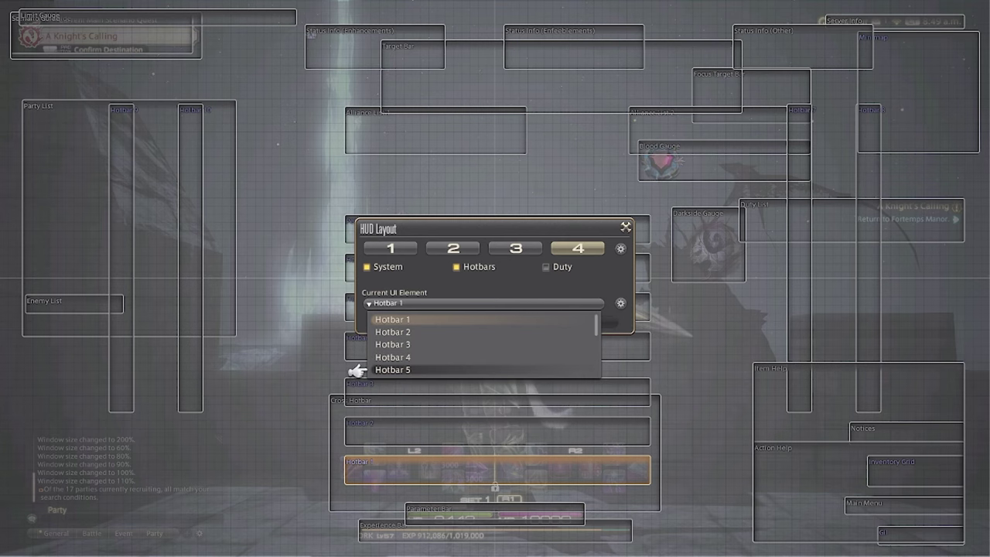
{"action": "key", "text": "Up"}
{"action": "key", "text": "Up"}
{"action": "key", "text": "Up"}
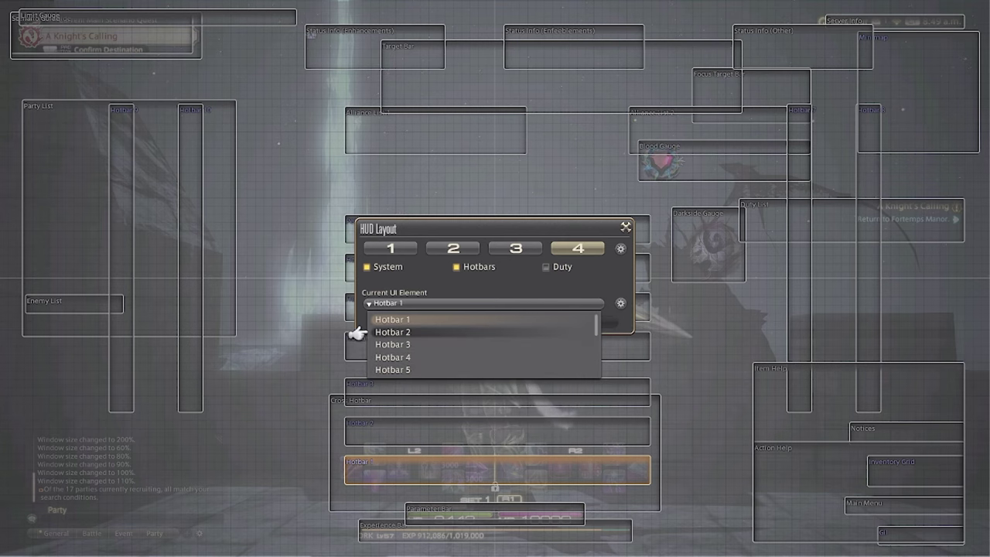
{"action": "key", "text": "Up"}
{"action": "key", "text": "Up"}
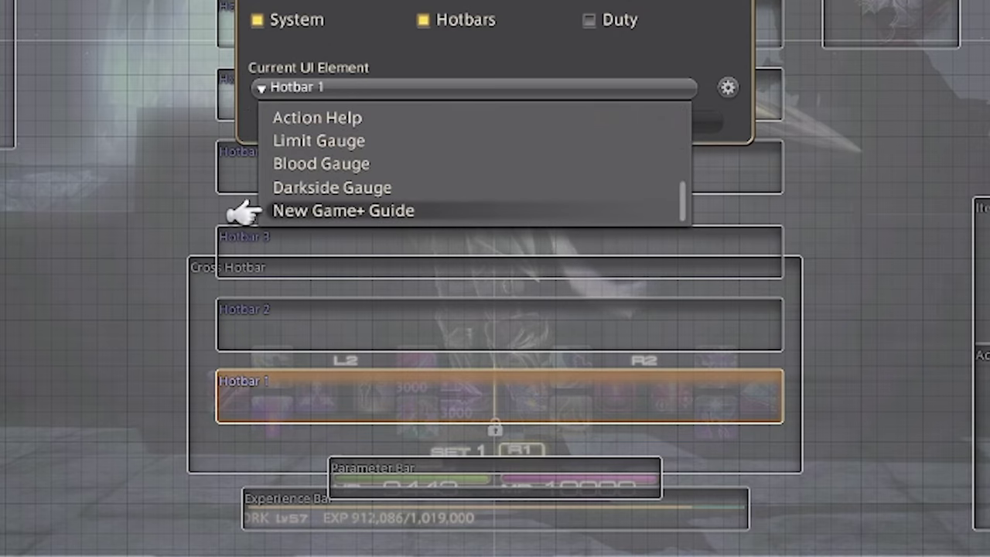
{"action": "key", "text": "Down"}
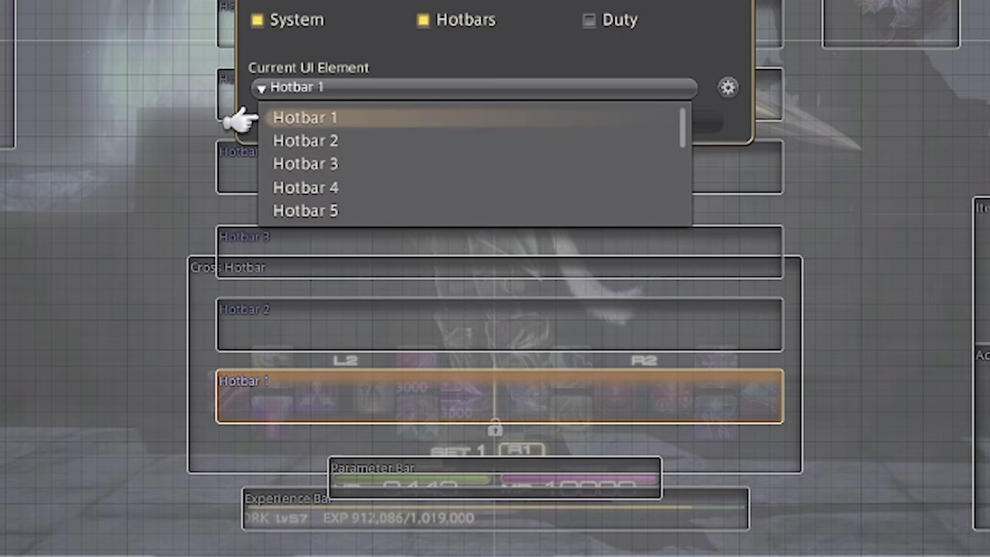
Step: Select Hotbar 1, view its size, transparency and shape options in UI Element Settings, and exit without changes
{"action": "key", "text": "Return"}
{"action": "key", "text": "Right"}
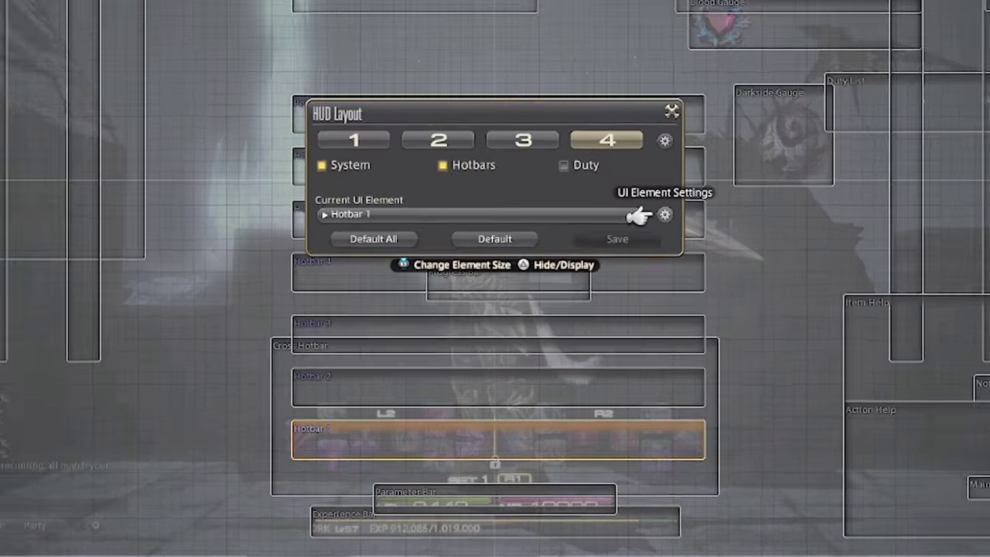
{"action": "key", "text": "Return"}
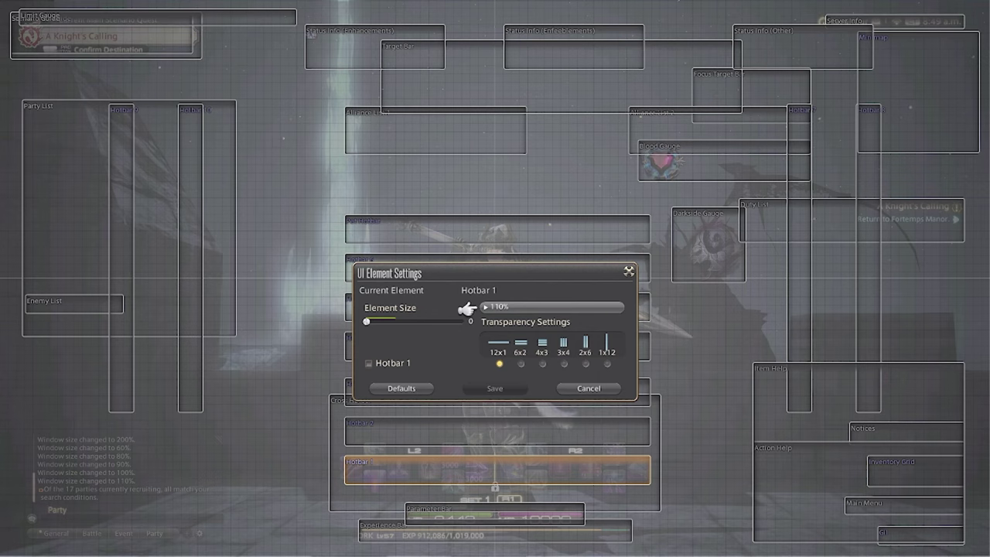
{"action": "key", "text": "Escape"}
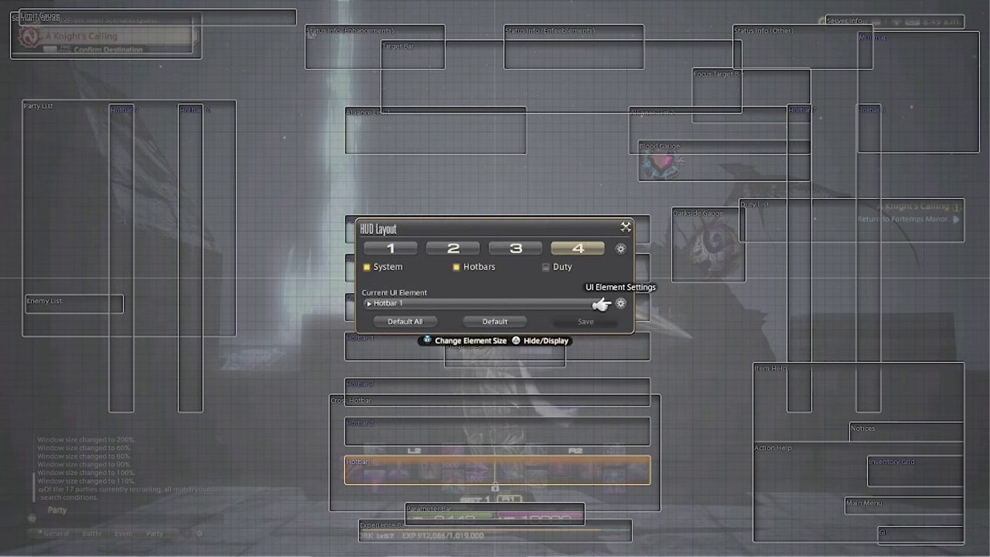
Step: Select Parameter Bar as the current UI element in the HUD layout
{"action": "left_click", "coordinate": [358, 303]}
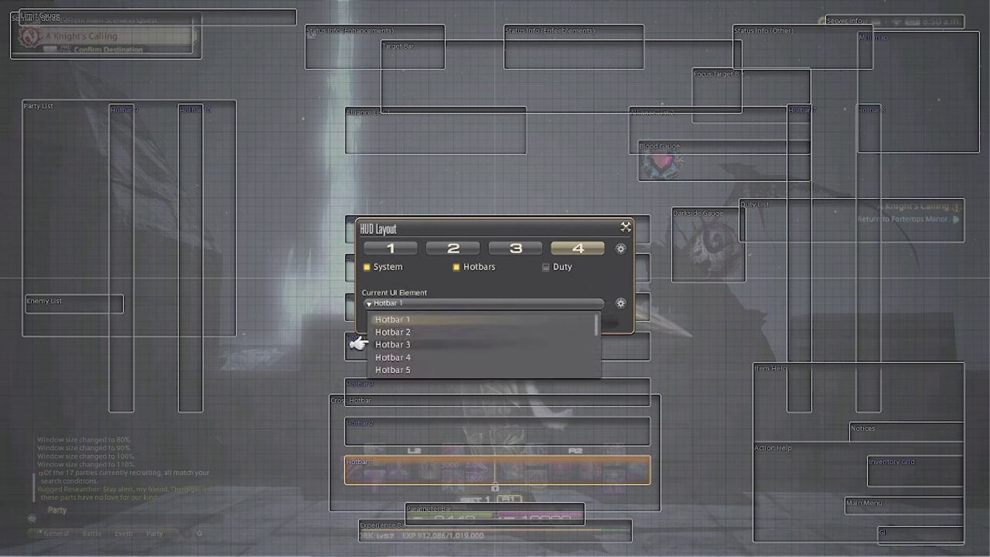
{"action": "key", "text": "Down"}
{"action": "key", "text": "Down"}
{"action": "key", "text": "Down"}
{"action": "key", "text": "Down"}
{"action": "key", "text": "Down"}
{"action": "key", "text": "Down"}
{"action": "key", "text": "Down"}
{"action": "key", "text": "Down"}
{"action": "key", "text": "Down"}
{"action": "key", "text": "Down"}
{"action": "key", "text": "Down"}
{"action": "key", "text": "Down"}
{"action": "key", "text": "Down"}
{"action": "key", "text": "Down"}
{"action": "key", "text": "Up"}
{"action": "key", "text": "Up"}
{"action": "key", "text": "Up"}
{"action": "key", "text": "Up"}
{"action": "key", "text": "Up"}
{"action": "key", "text": "Up"}
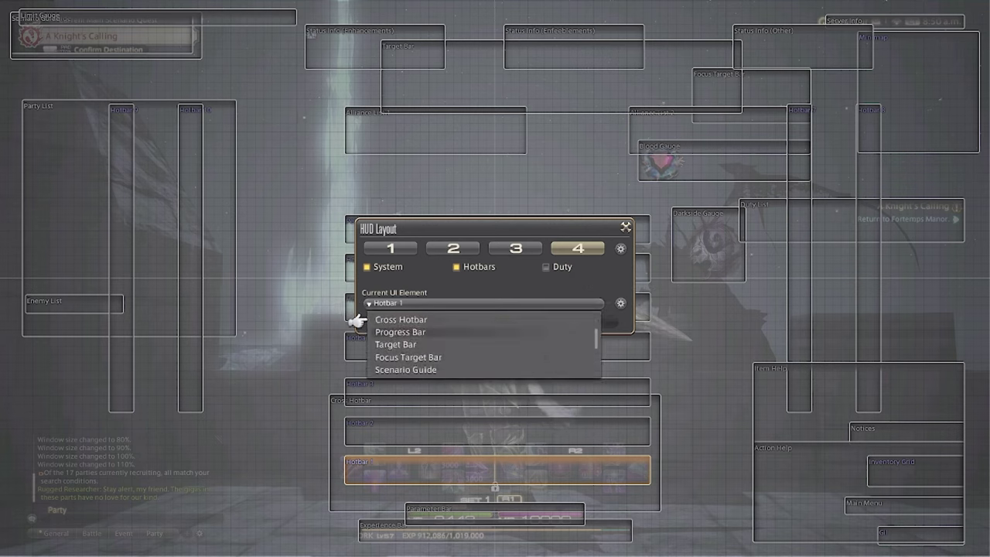
{"action": "key", "text": "Up"}
{"action": "key", "text": "Up"}
{"action": "key", "text": "Down"}
{"action": "key", "text": "Down"}
{"action": "key", "text": "Down"}
{"action": "key", "text": "Down"}
{"action": "key", "text": "Down"}
{"action": "key", "text": "Down"}
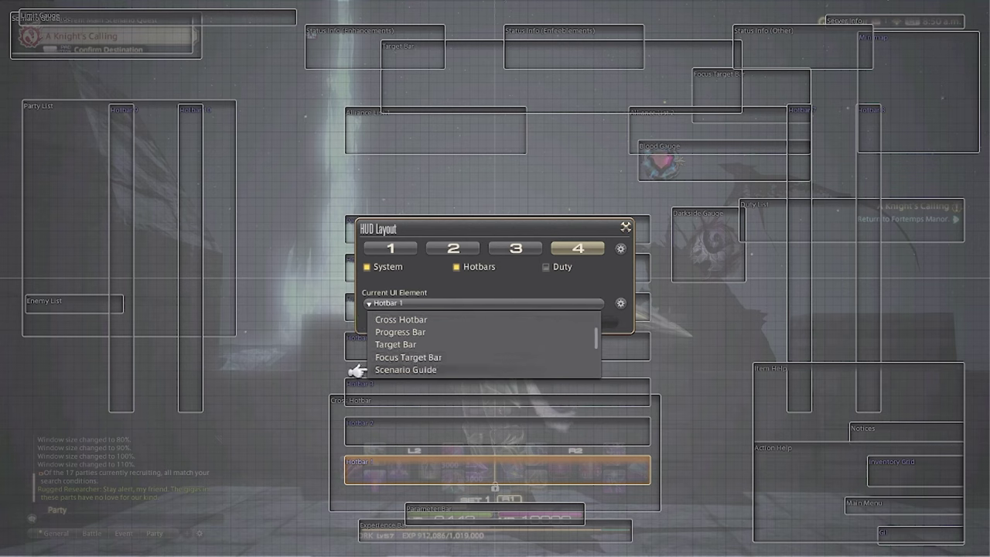
{"action": "key", "text": "Down"}
{"action": "key", "text": "Down"}
{"action": "key", "text": "Down"}
{"action": "key", "text": "Down"}
{"action": "key", "text": "Down"}
{"action": "key", "text": "Down"}
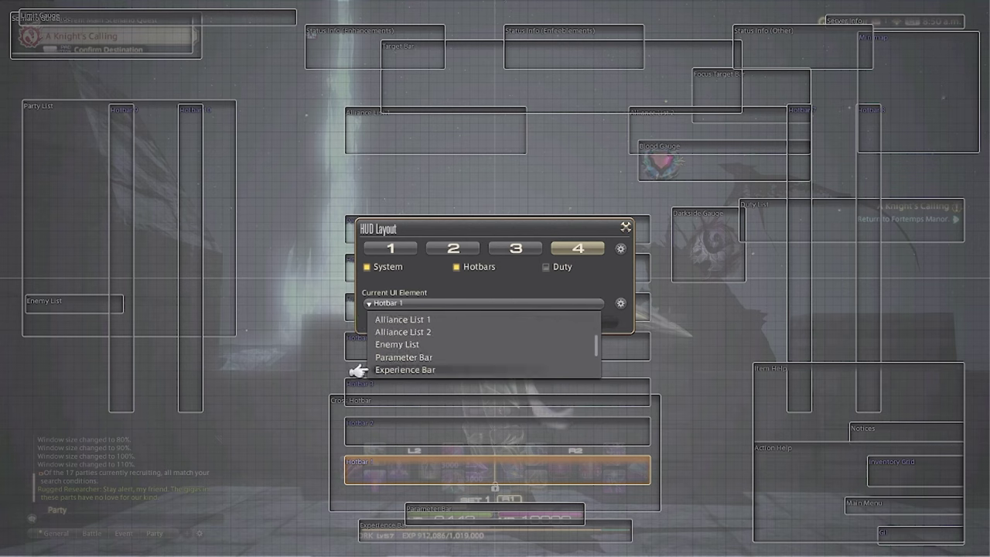
{"action": "key", "text": "Down"}
{"action": "key", "text": "Up"}
{"action": "key", "text": "Up"}
{"action": "key", "text": "Return"}
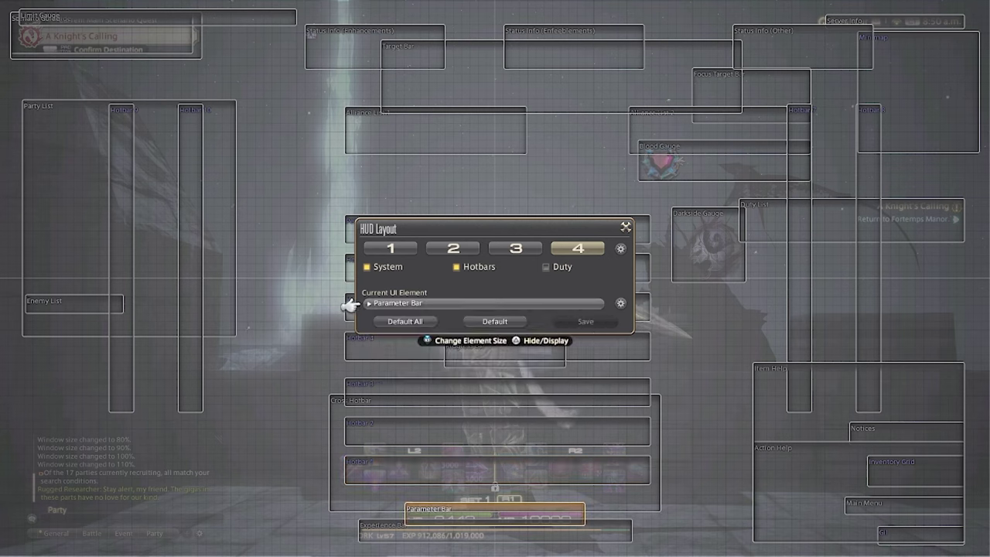
Step: Move the Parameter Bar into the lower-right corner of the HUD, over the Gil element, and save the layout
{"action": "key", "text": "Right"}
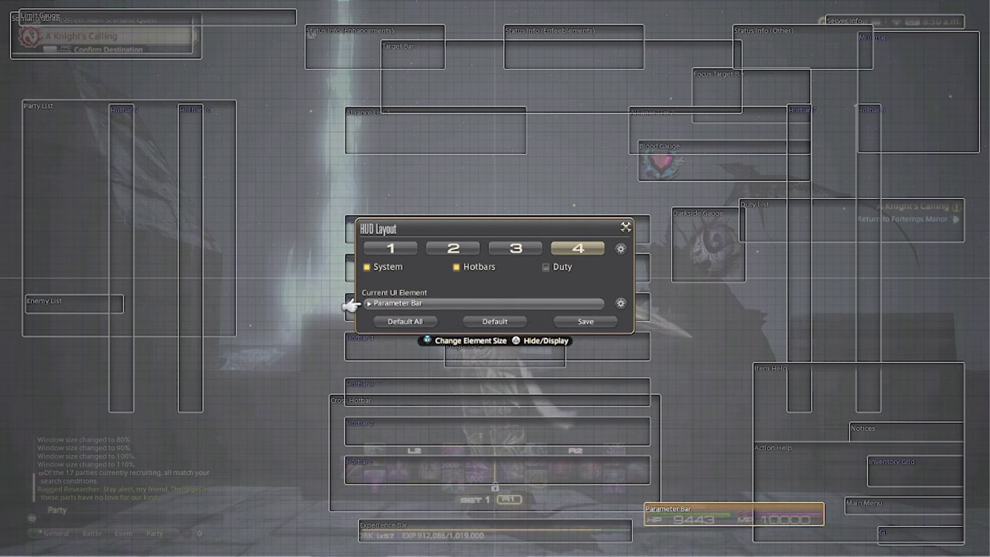
{"action": "key", "text": "Right"}
{"action": "key", "text": "Right"}
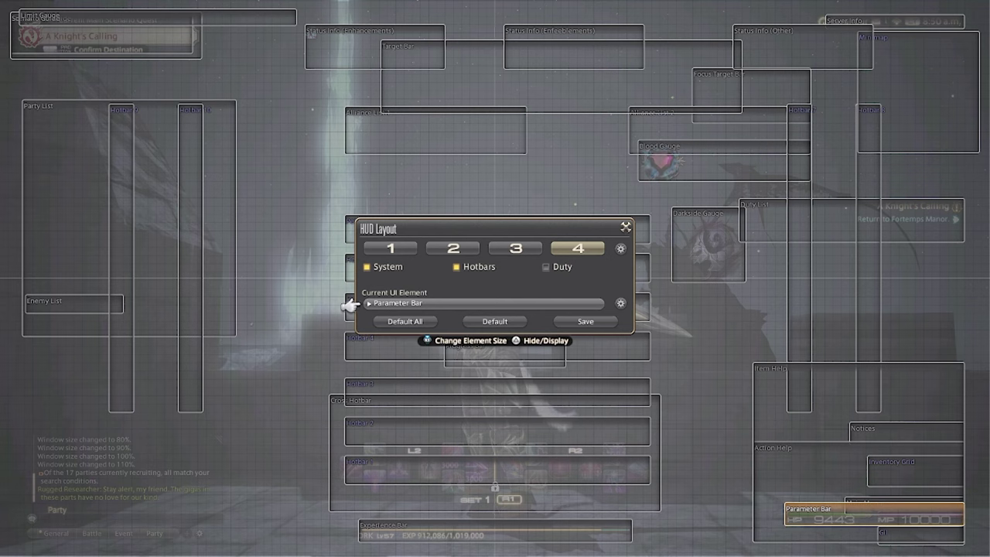
{"action": "key", "text": "Down"}
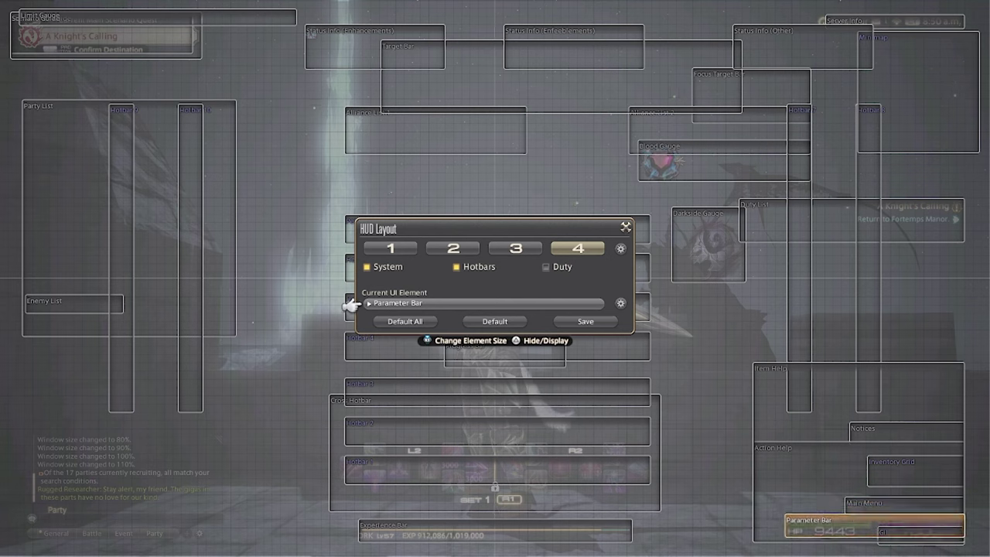
{"action": "key", "text": "Down"}
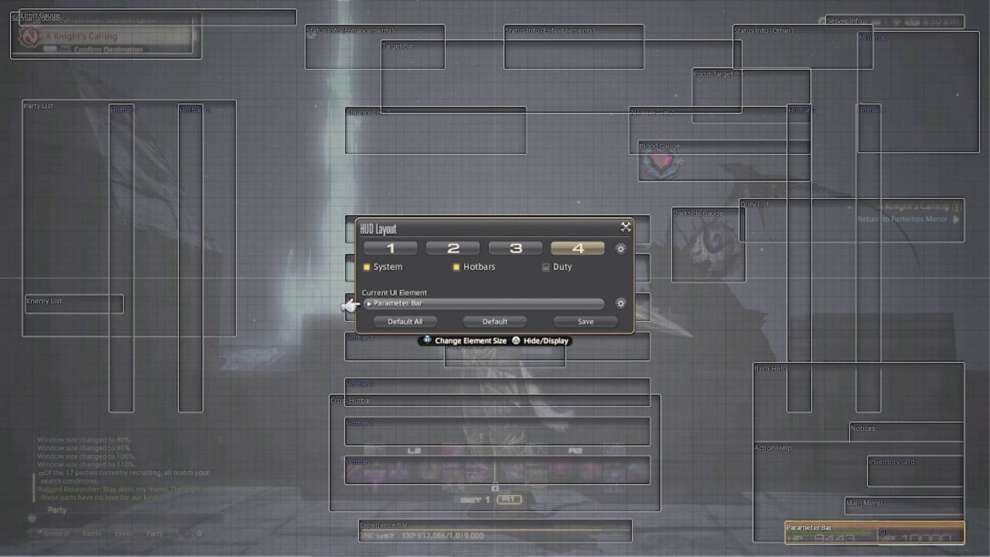
{"action": "key", "text": "ctrl+s"}
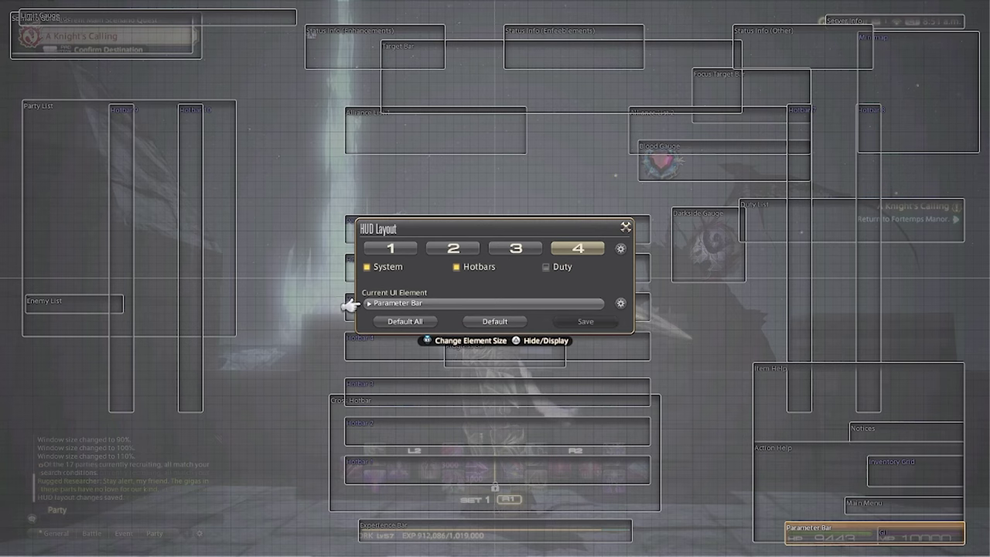
Step: Select Duty List as the current UI element and move it straight up to just beneath Server Info, overlapping the minimap
{"action": "key", "text": "Return"}
{"action": "key", "text": "Down"}
{"action": "key", "text": "Down"}
{"action": "key", "text": "Down"}
{"action": "key", "text": "Down"}
{"action": "key", "text": "Down"}
{"action": "key", "text": "Down"}
{"action": "key", "text": "Down"}
{"action": "key", "text": "Down"}
{"action": "key", "text": "Down"}
{"action": "key", "text": "Down"}
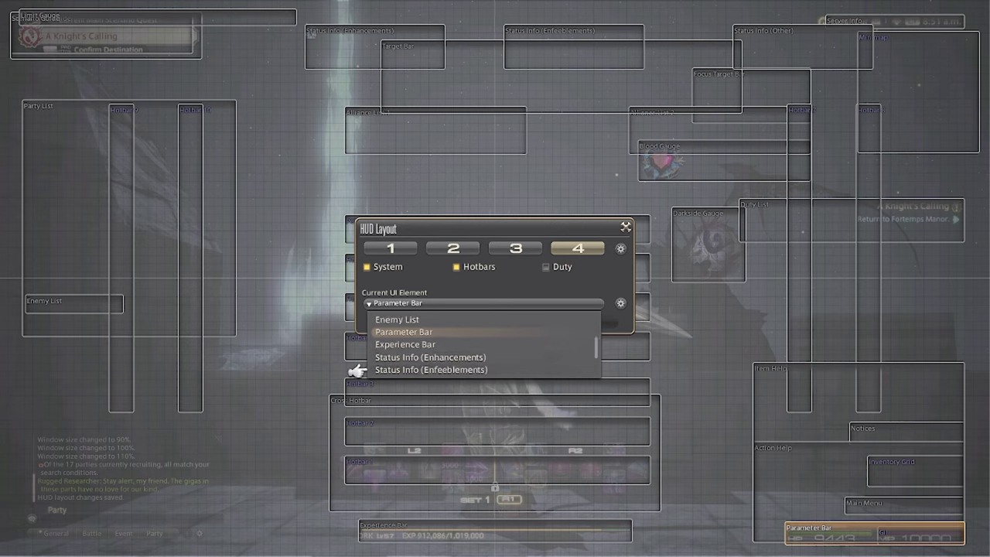
{"action": "key", "text": "Up"}
{"action": "key", "text": "Up"}
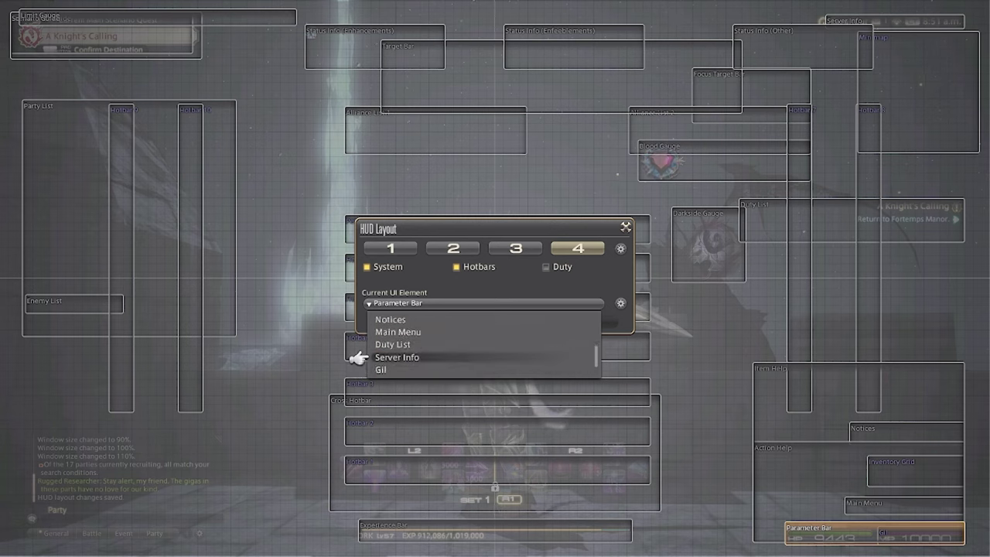
{"action": "key", "text": "Return"}
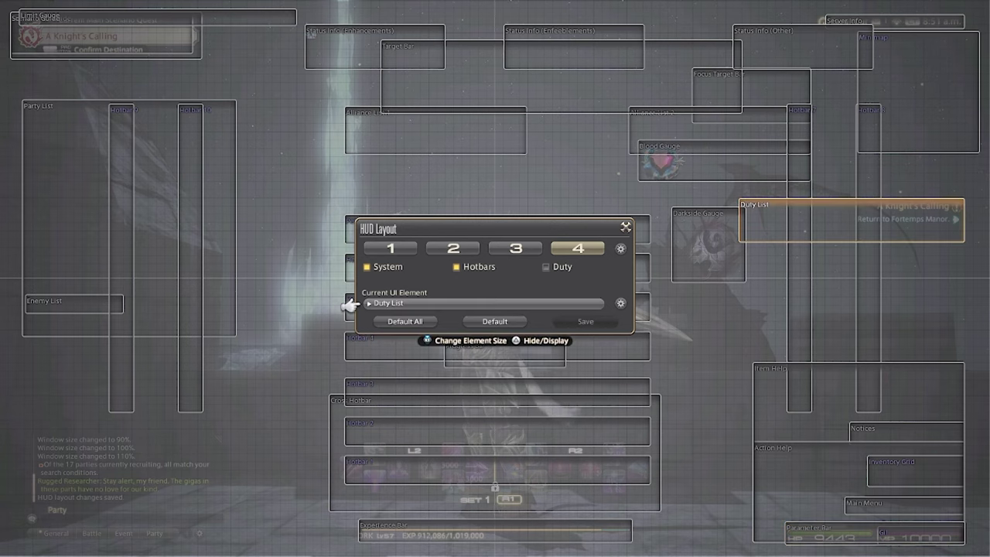
{"action": "key", "text": "Up"}
{"action": "key", "text": "Up"}
{"action": "key", "text": "Up"}
{"action": "key", "text": "Up"}
{"action": "key", "text": "Up"}
{"action": "key", "text": "Up"}
{"action": "key", "text": "Up"}
{"action": "key", "text": "Up"}
{"action": "key", "text": "Up"}
{"action": "key", "text": "Up"}
{"action": "key", "text": "Up"}
{"action": "key", "text": "Up"}
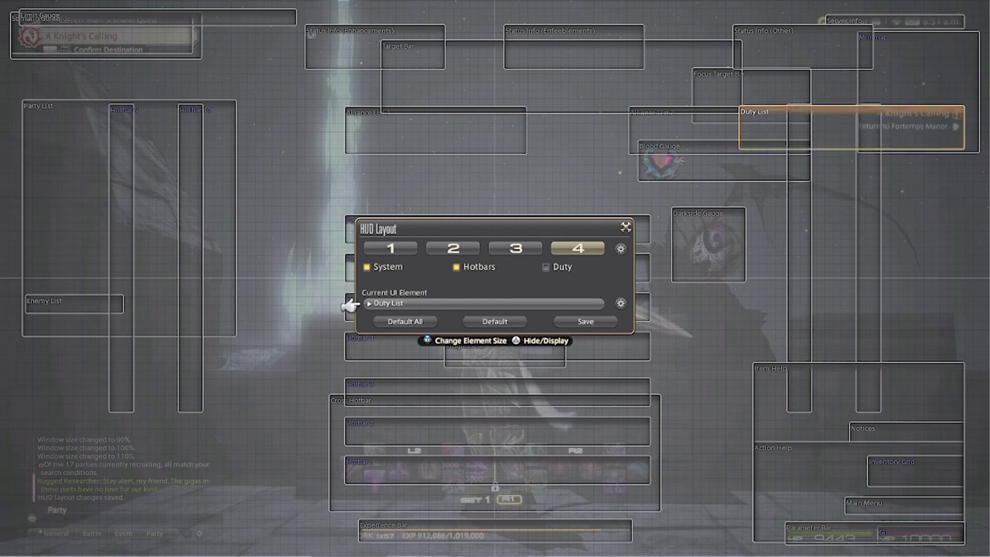
{"action": "key", "text": "Up"}
{"action": "key", "text": "Up"}
{"action": "key", "text": "Up"}
{"action": "key", "text": "Up"}
{"action": "key", "text": "Up"}
{"action": "key", "text": "Up"}
{"action": "key", "text": "Up"}
{"action": "key", "text": "Up"}
{"action": "key", "text": "Up"}
{"action": "key", "text": "Up"}
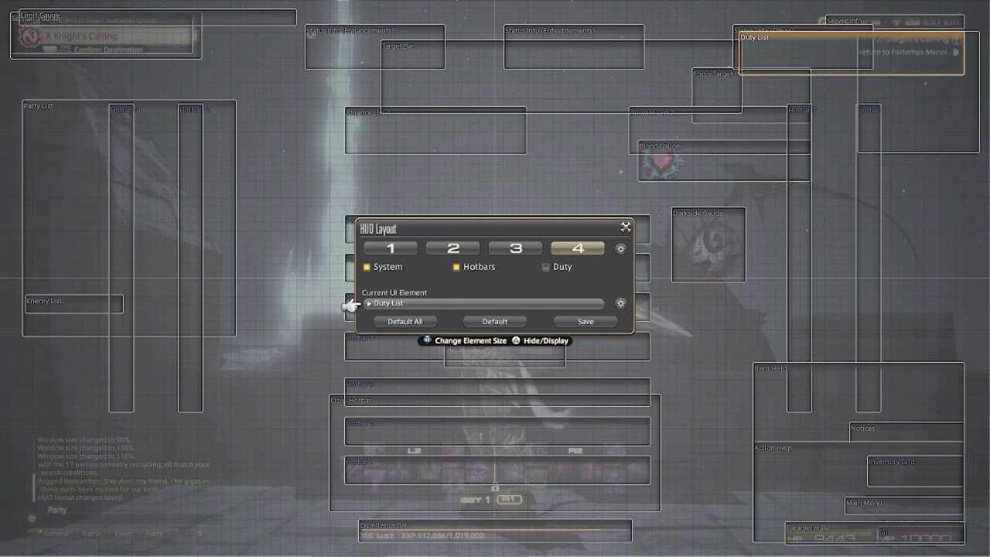
Step: Save the HUD layout with the repositioned Duty List and return to the Current UI Element selection
{"action": "key", "text": "Down"}
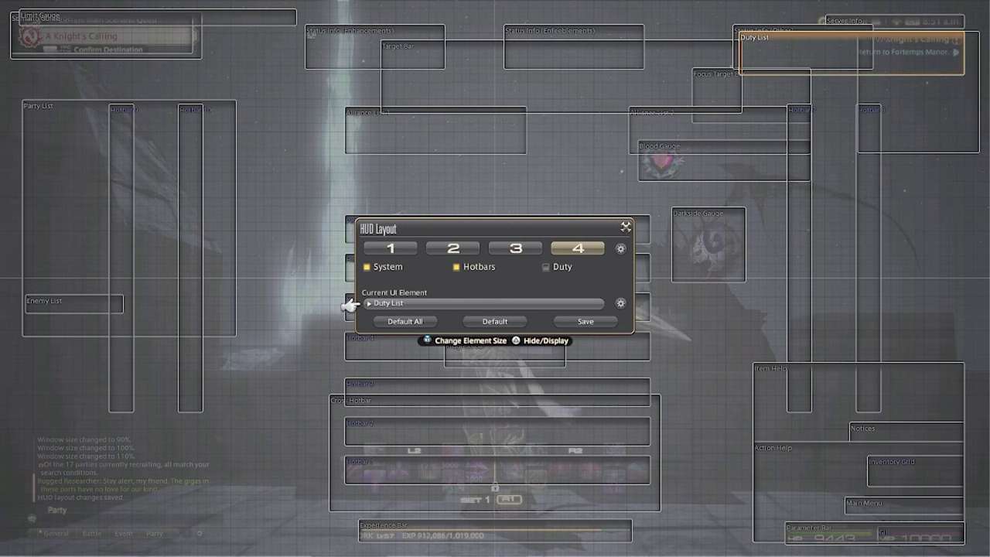
{"action": "key", "text": "Down"}
{"action": "key", "text": "Right"}
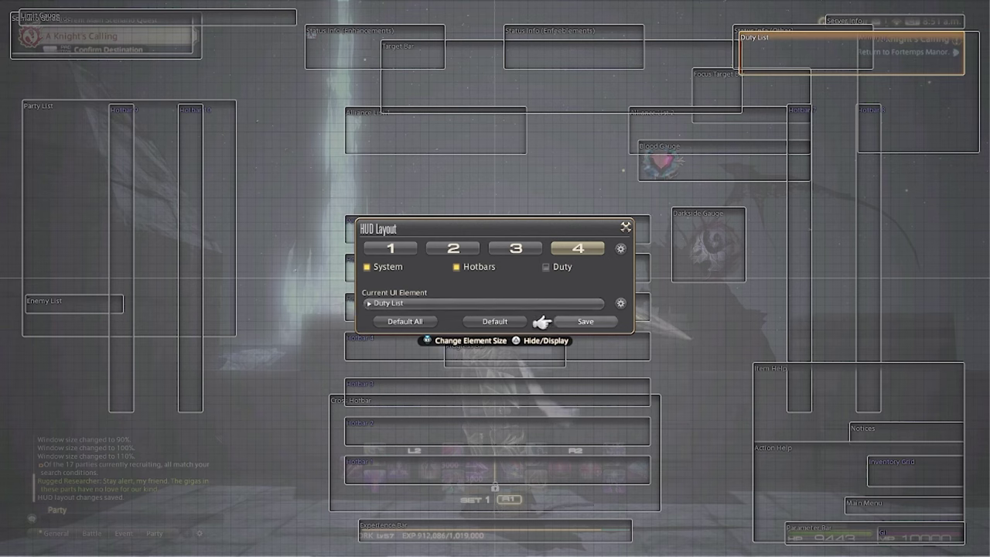
{"action": "key", "text": "Right"}
{"action": "key", "text": "Return"}
{"action": "key", "text": "Left"}
{"action": "key", "text": "Left"}
{"action": "key", "text": "Up"}
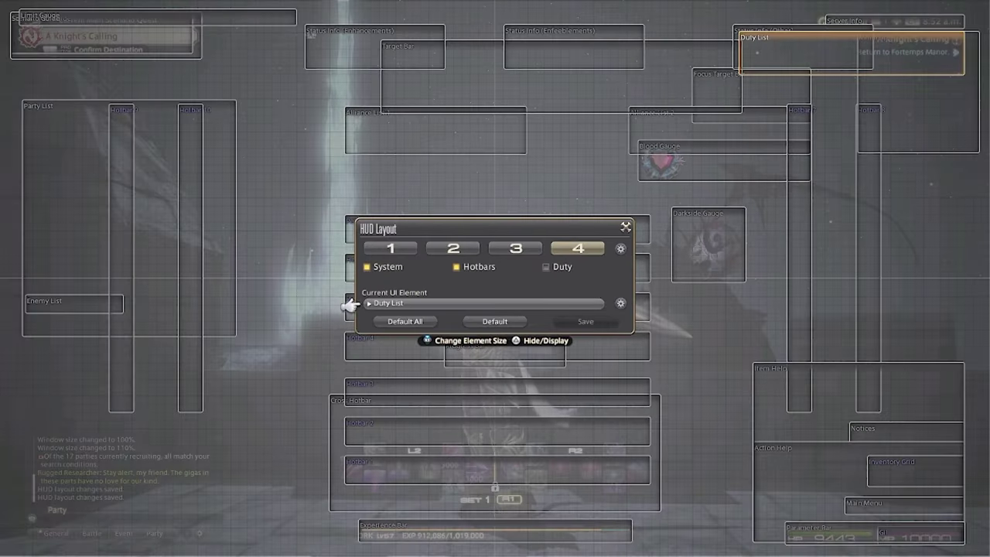
Step: Select Darkside Gauge and move it into the lower-right area of the HUD, directly above the Parameter Bar
{"action": "key", "text": "Return"}
{"action": "key", "text": "Down"}
{"action": "key", "text": "Down"}
{"action": "key", "text": "Down"}
{"action": "key", "text": "Down"}
{"action": "key", "text": "Down"}
{"action": "key", "text": "Down"}
{"action": "key", "text": "Down"}
{"action": "key", "text": "Down"}
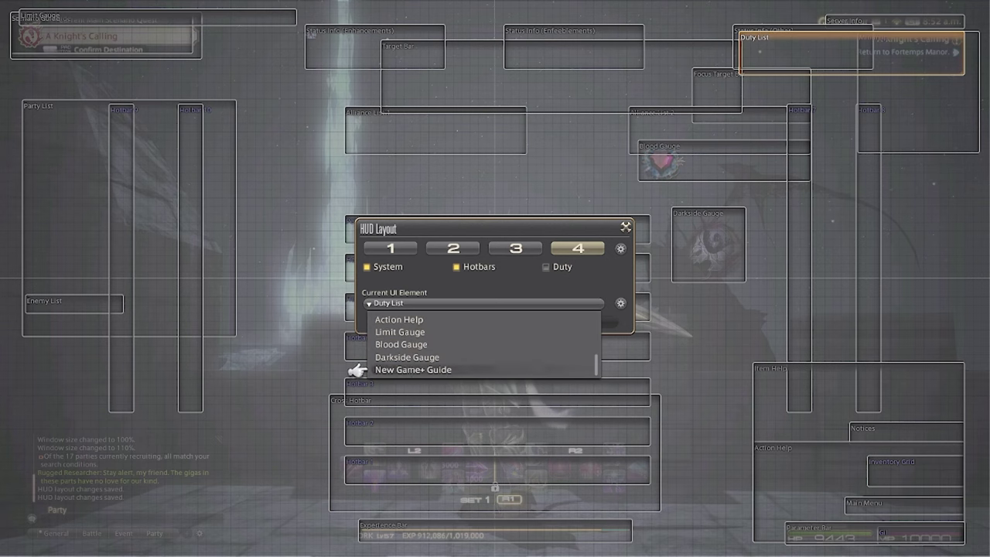
{"action": "key", "text": "Up"}
{"action": "key", "text": "Return"}
{"action": "key", "text": "Right"}
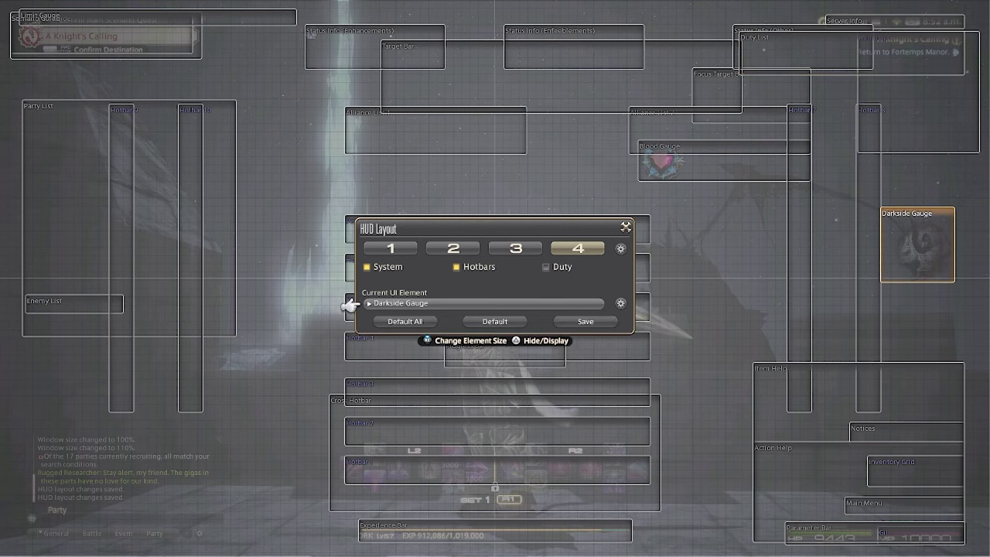
{"action": "key", "text": "Down"}
{"action": "key", "text": "Down"}
{"action": "key", "text": "Down"}
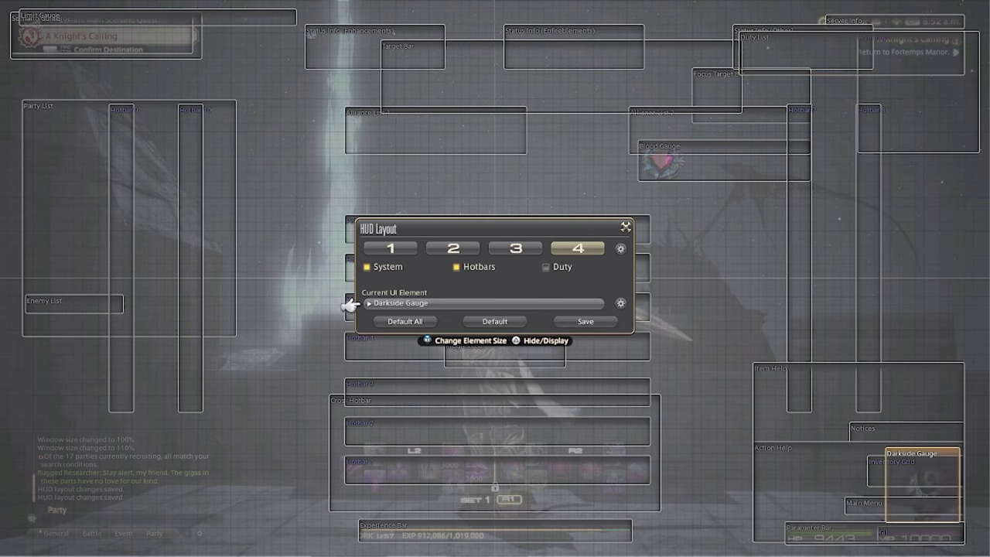
Step: Select Blood Gauge, place it directly above the Parameter Bar with its right edge aligned, and save the layout
{"action": "left_click", "coordinate": [364, 303]}
{"action": "key", "text": "Up"}
{"action": "key", "text": "Return"}
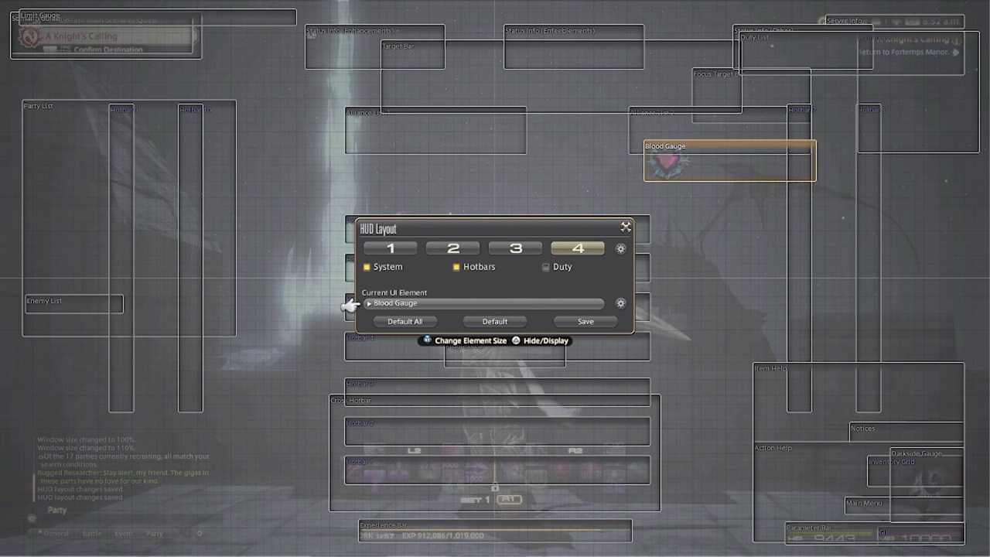
{"action": "key", "text": "Right"}
{"action": "key", "text": "Down"}
{"action": "key", "text": "Down"}
{"action": "key", "text": "Down"}
{"action": "key", "text": "Down"}
{"action": "key", "text": "Down"}
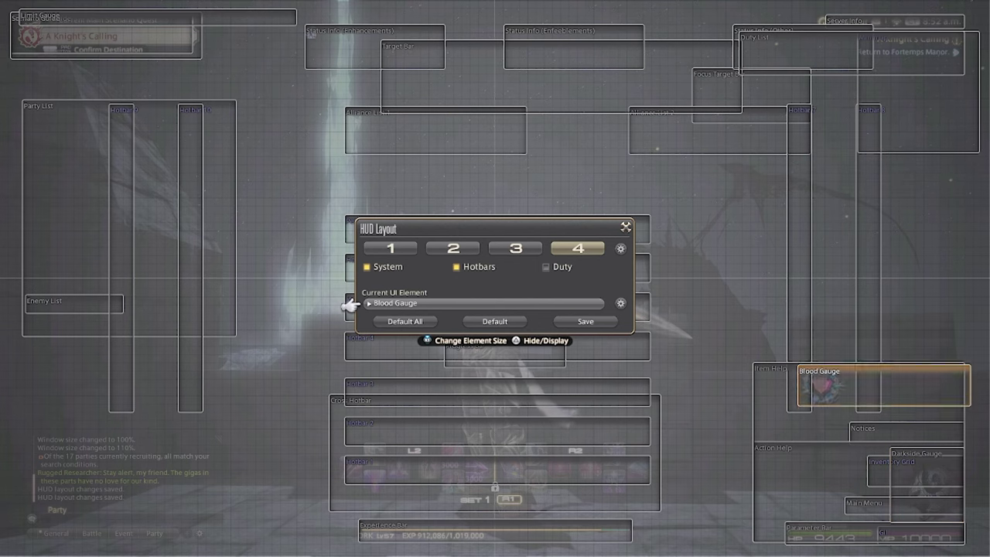
{"action": "key", "text": "Left"}
{"action": "key", "text": "Left"}
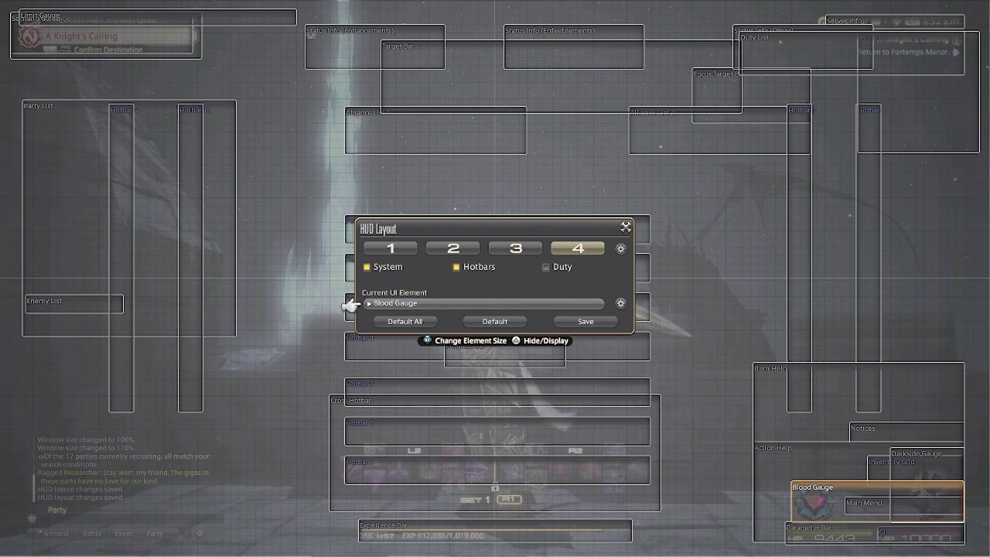
{"action": "key", "text": "Return"}
Step: Select Cross Hotbar as the current UI element and lower it until its frame covers the Experience Bar
{"action": "key", "text": "Left"}
{"action": "key", "text": "Left"}
{"action": "key", "text": "Up"}
{"action": "key", "text": "Return"}
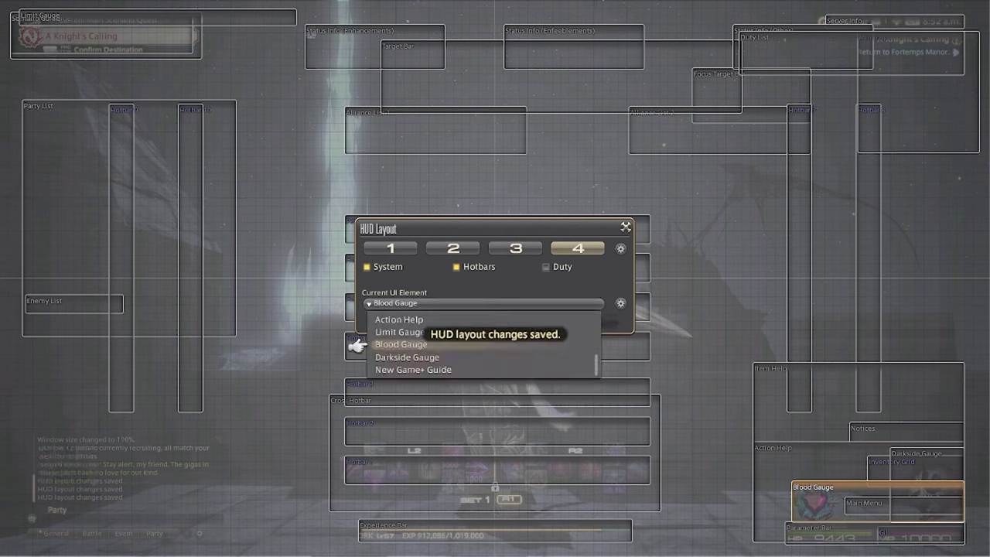
{"action": "key", "text": "Down"}
{"action": "key", "text": "Down"}
{"action": "key", "text": "Down"}
{"action": "key", "text": "Down"}
{"action": "key", "text": "Down"}
{"action": "key", "text": "Down"}
{"action": "key", "text": "Down"}
{"action": "key", "text": "Down"}
{"action": "key", "text": "Down"}
{"action": "key", "text": "Down"}
{"action": "key", "text": "Down"}
{"action": "key", "text": "Down"}
{"action": "key", "text": "Down"}
{"action": "key", "text": "Down"}
{"action": "key", "text": "Down"}
{"action": "key", "text": "Down"}
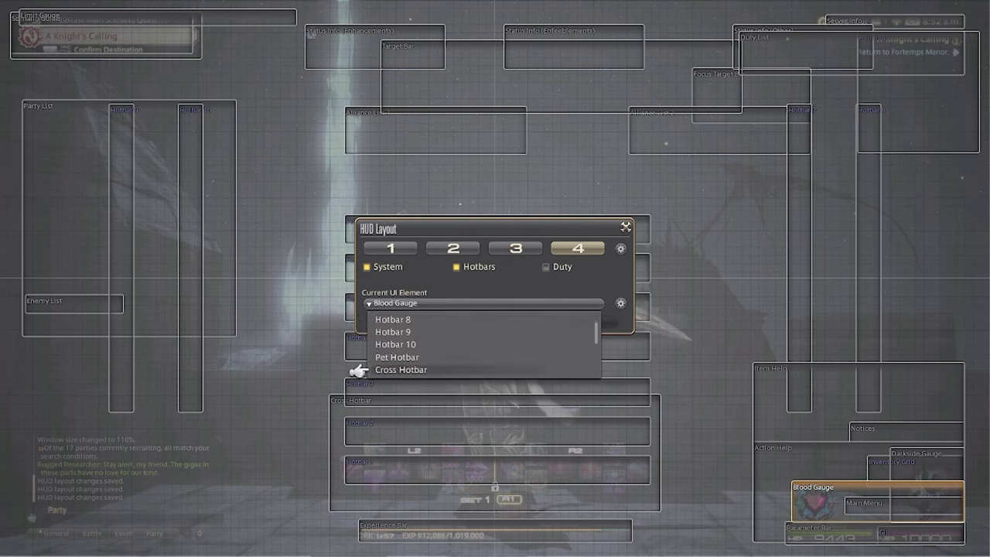
{"action": "key", "text": "Up"}
{"action": "key", "text": "Up"}
{"action": "key", "text": "Return"}
{"action": "key", "text": "Down"}
{"action": "key", "text": "Down"}
{"action": "key", "text": "Down"}
{"action": "key", "text": "Down"}
{"action": "key", "text": "Down"}
{"action": "key", "text": "Down"}
{"action": "key", "text": "Down"}
{"action": "key", "text": "Down"}
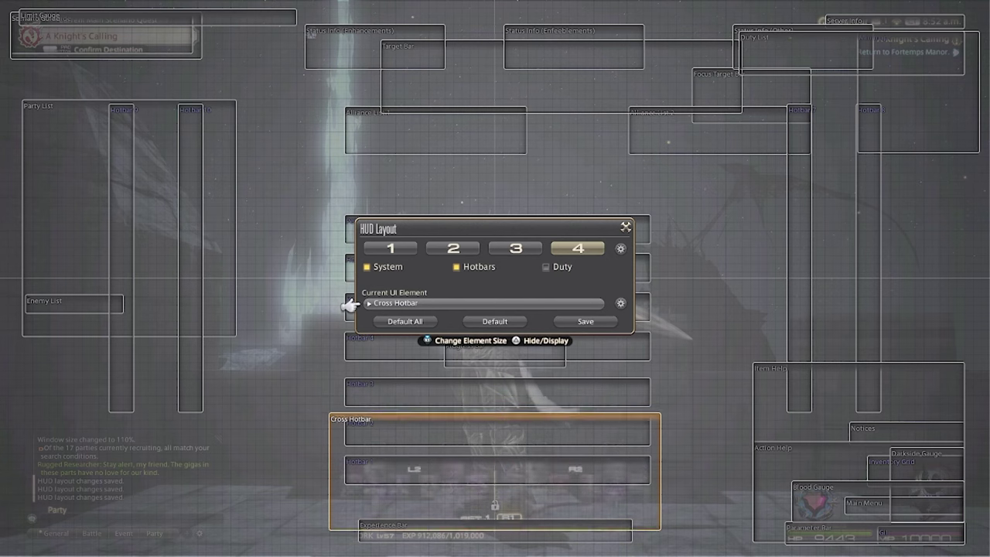
{"action": "key", "text": "Up"}
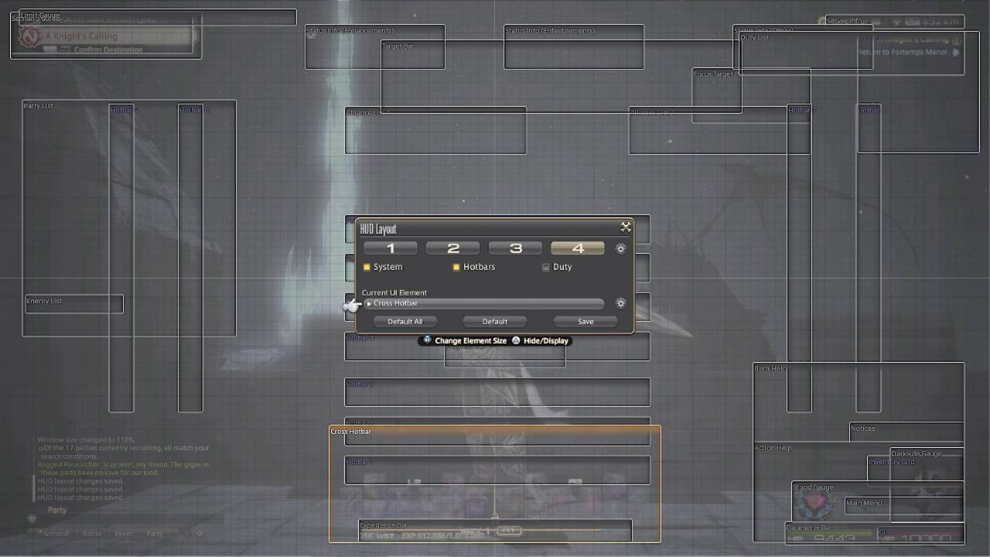
Step: Save the HUD layout with the lowered Cross Hotbar
{"action": "key", "text": "Return"}
{"action": "key", "text": "Escape"}
{"action": "key", "text": "Down"}
{"action": "key", "text": "Right"}
{"action": "key", "text": "Right"}
{"action": "key", "text": "Return"}
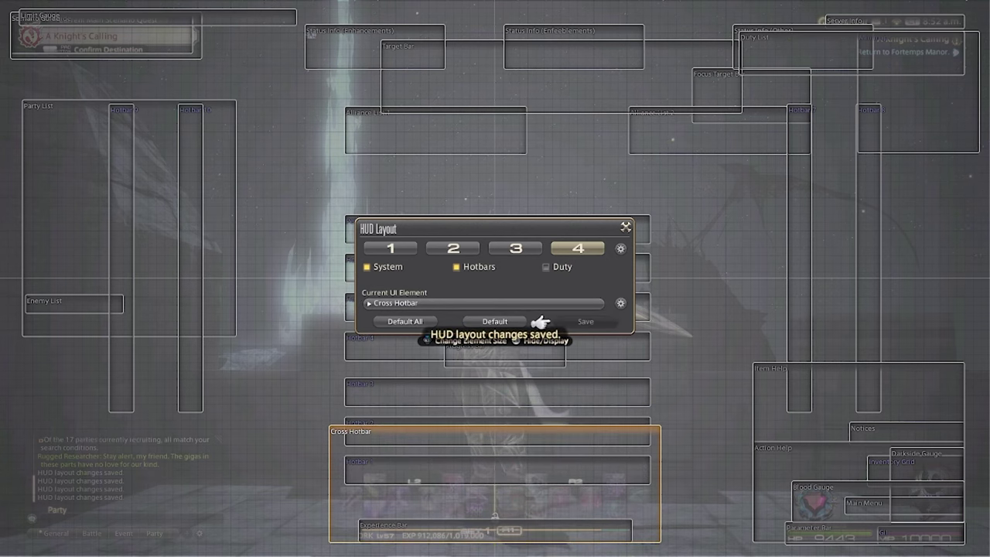
Step: Select Experience Bar and move it down to the bottom edge of the HUD, beneath the Cross Hotbar
{"action": "key", "text": "Up"}
{"action": "key", "text": "Return"}
{"action": "key", "text": "Down"}
{"action": "key", "text": "Down"}
{"action": "key", "text": "Down"}
{"action": "key", "text": "Down"}
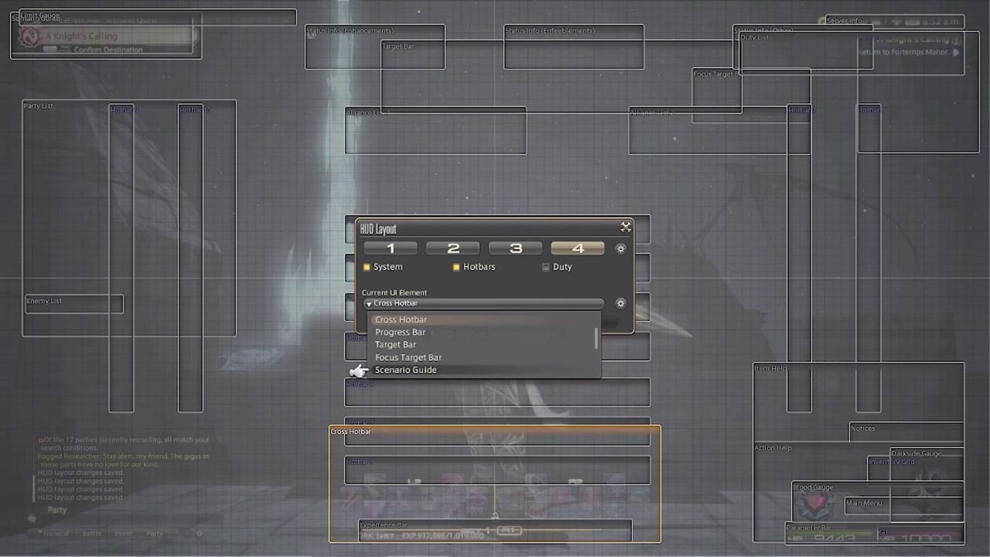
{"action": "key", "text": "Down"}
{"action": "key", "text": "Down"}
{"action": "key", "text": "Down"}
{"action": "key", "text": "Down"}
{"action": "key", "text": "Down"}
{"action": "key", "text": "Down"}
{"action": "key", "text": "Return"}
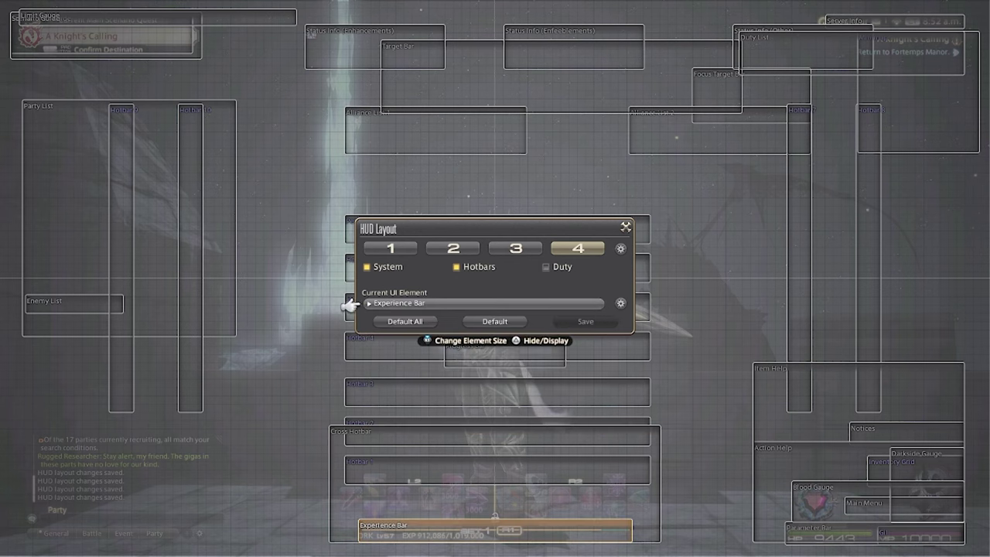
{"action": "key", "text": "Down"}
{"action": "key", "text": "Down"}
{"action": "key", "text": "Down"}
{"action": "key", "text": "Down"}
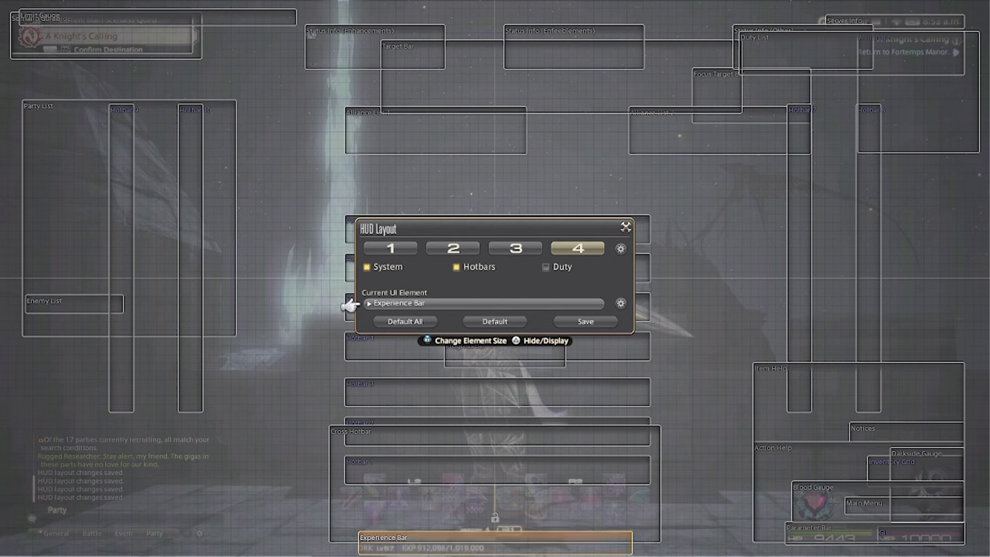
Step: Open the Experience Bar's UI Element Settings and set its element size to 90%
{"action": "key", "text": "Return"}
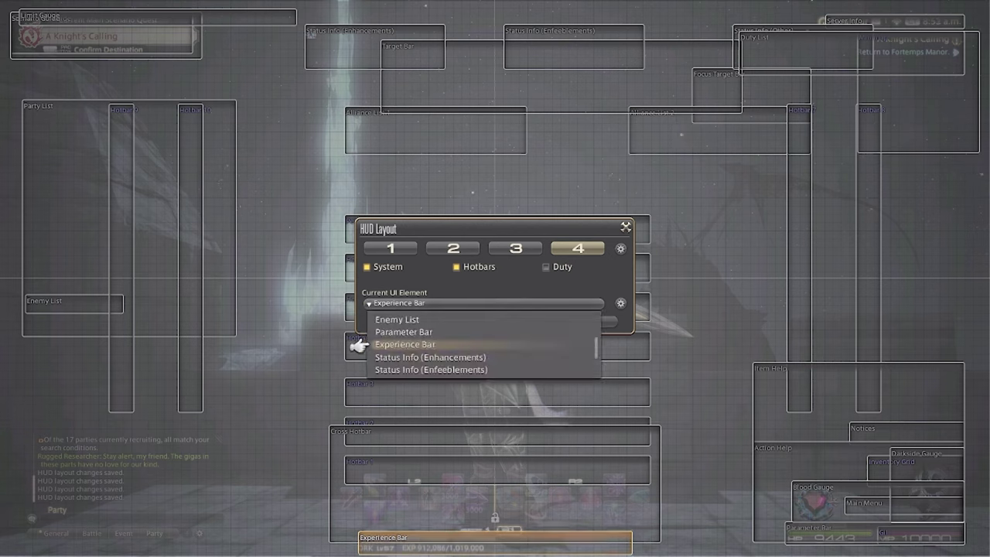
{"action": "key", "text": "Return"}
{"action": "key", "text": "Right"}
{"action": "key", "text": "Return"}
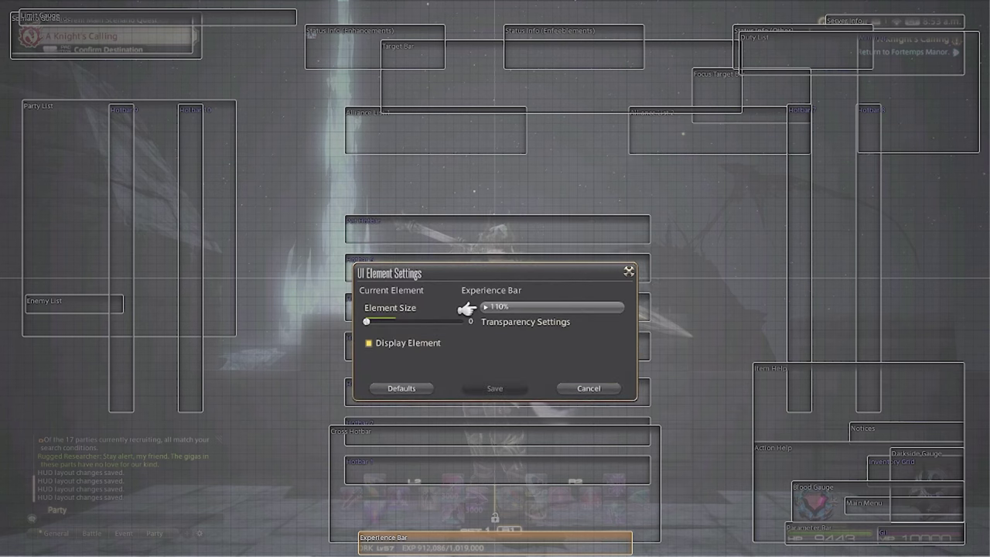
{"action": "key", "text": "Return"}
{"action": "key", "text": "Down"}
{"action": "key", "text": "Down"}
{"action": "key", "text": "Return"}
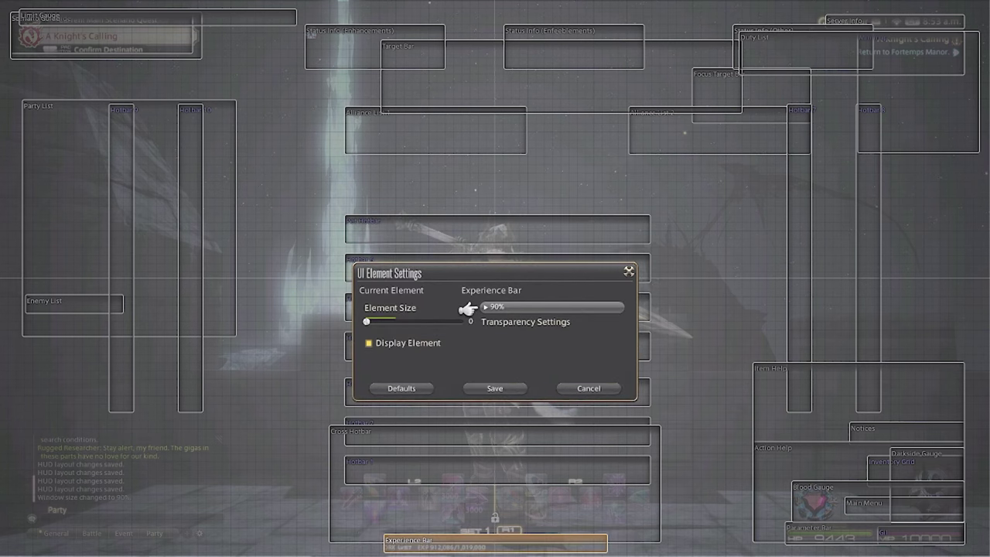
Step: Set the Experience Bar's transparency to 50 and save its UI element settings
{"action": "key", "text": "Down"}
{"action": "key", "text": "Right"}
{"action": "key", "text": "Right"}
{"action": "key", "text": "Right"}
{"action": "key", "text": "Right"}
{"action": "key", "text": "Right"}
{"action": "key", "text": "Right"}
{"action": "key", "text": "Right"}
{"action": "key", "text": "Right"}
{"action": "key", "text": "Right"}
{"action": "key", "text": "Right"}
{"action": "key", "text": "Right"}
{"action": "key", "text": "Right"}
{"action": "key", "text": "Right"}
{"action": "key", "text": "Right"}
{"action": "key", "text": "Right"}
{"action": "key", "text": "Right"}
{"action": "key", "text": "Right"}
{"action": "key", "text": "Right"}
{"action": "key", "text": "Right"}
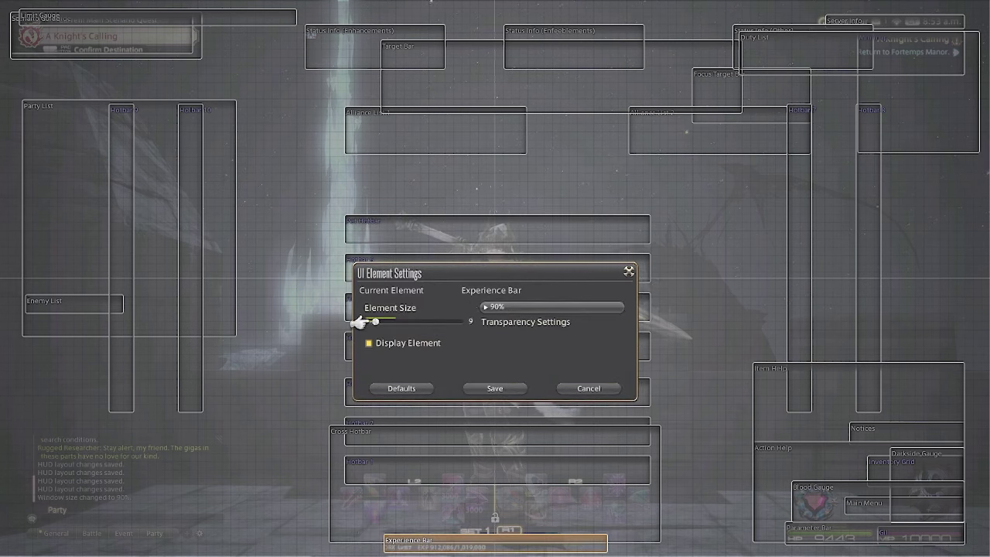
{"action": "key", "text": "Right"}
{"action": "key", "text": "Right"}
{"action": "key", "text": "Right"}
{"action": "key", "text": "Right"}
{"action": "key", "text": "Right"}
{"action": "key", "text": "Right"}
{"action": "key", "text": "Right"}
{"action": "key", "text": "Right"}
{"action": "key", "text": "Right"}
{"action": "key", "text": "Right"}
{"action": "key", "text": "Right"}
{"action": "key", "text": "Right"}
{"action": "key", "text": "Right"}
{"action": "key", "text": "Right"}
{"action": "key", "text": "Right"}
{"action": "key", "text": "Right"}
{"action": "key", "text": "Right"}
{"action": "key", "text": "Right"}
{"action": "key", "text": "Right"}
{"action": "key", "text": "Right"}
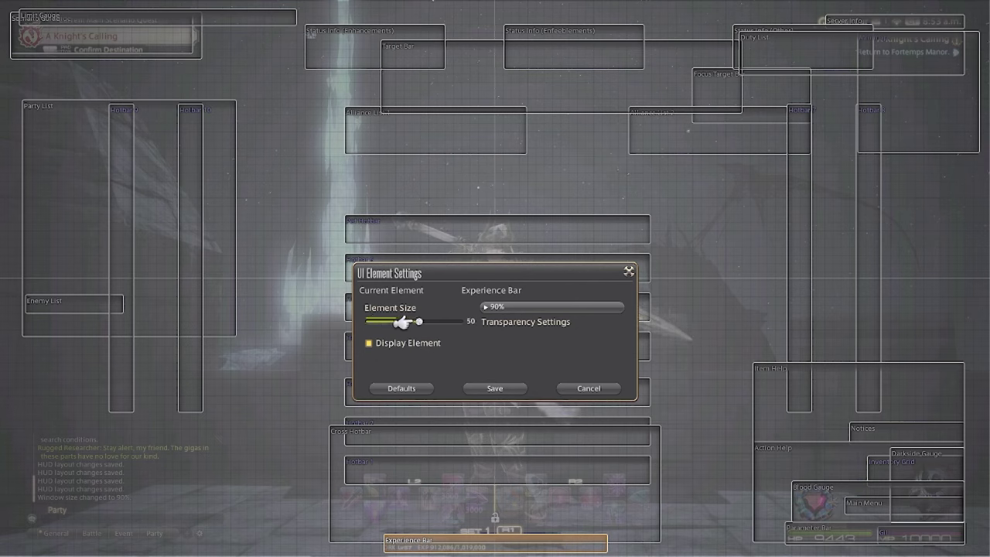
{"action": "key", "text": "Left"}
{"action": "key", "text": "Left"}
{"action": "key", "text": "Left"}
{"action": "key", "text": "Left"}
{"action": "key", "text": "Left"}
{"action": "key", "text": "Left"}
{"action": "key", "text": "Left"}
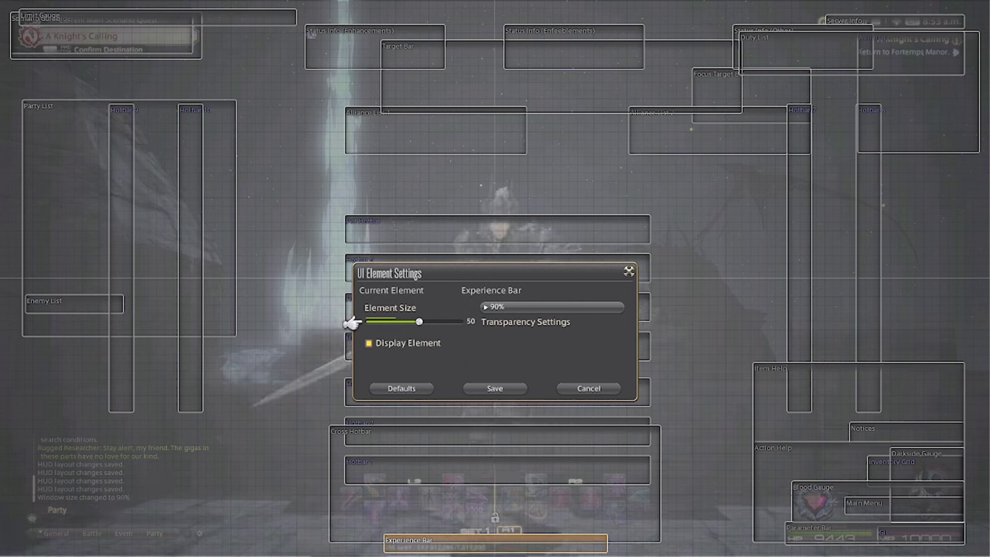
{"action": "left_click", "coordinate": [458, 389]}
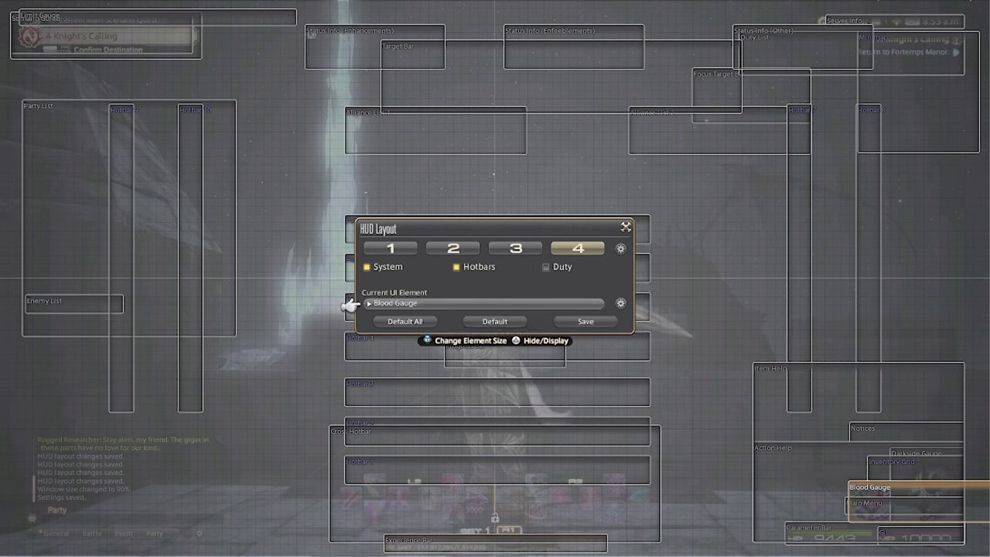
Step: Nudge the Blood Gauge slightly upward over the Main Menu frame and save the HUD layout
{"action": "key", "text": "Up"}
{"action": "key", "text": "Up"}
{"action": "key", "text": "Up"}
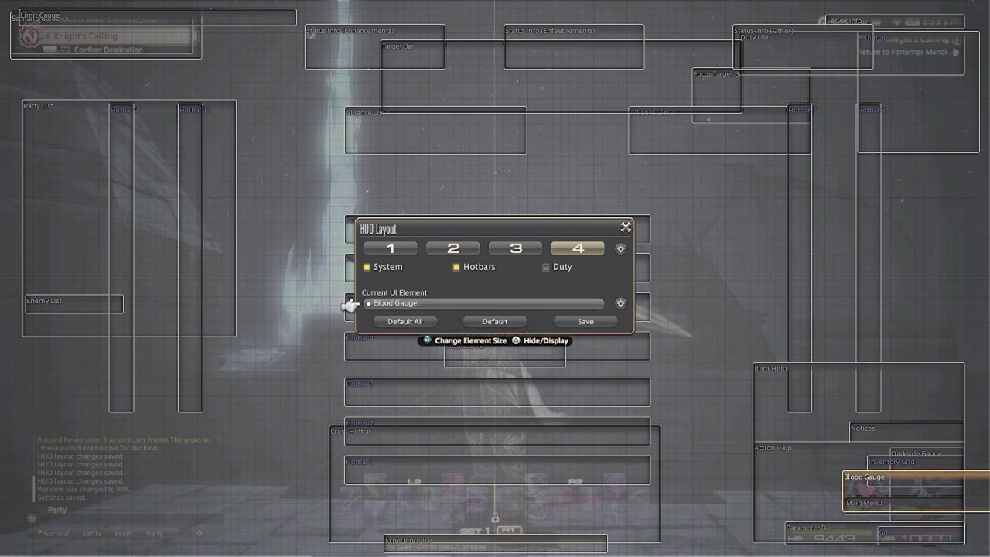
{"action": "key", "text": "Down"}
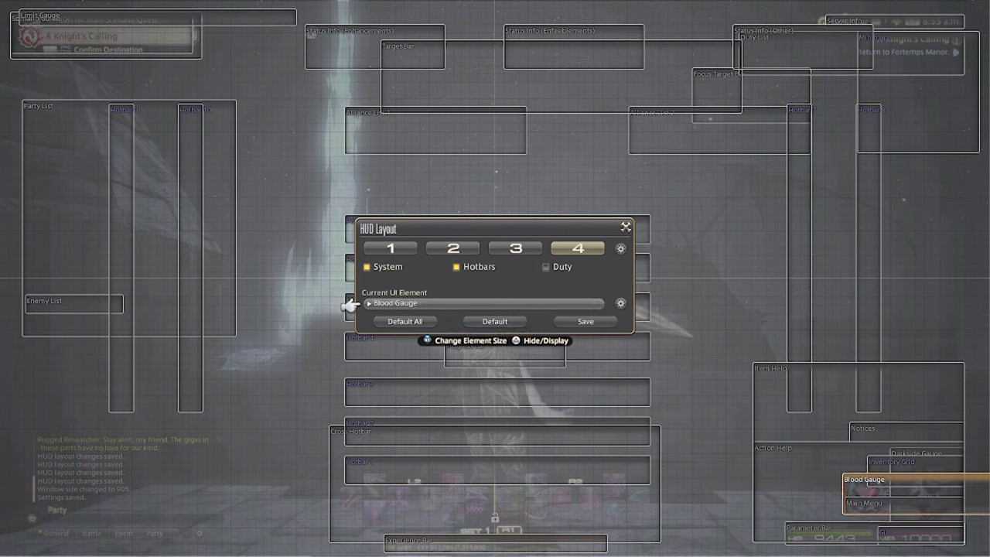
{"action": "key", "text": "Down"}
{"action": "key", "text": "Right"}
{"action": "key", "text": "Right"}
{"action": "key", "text": "Return"}
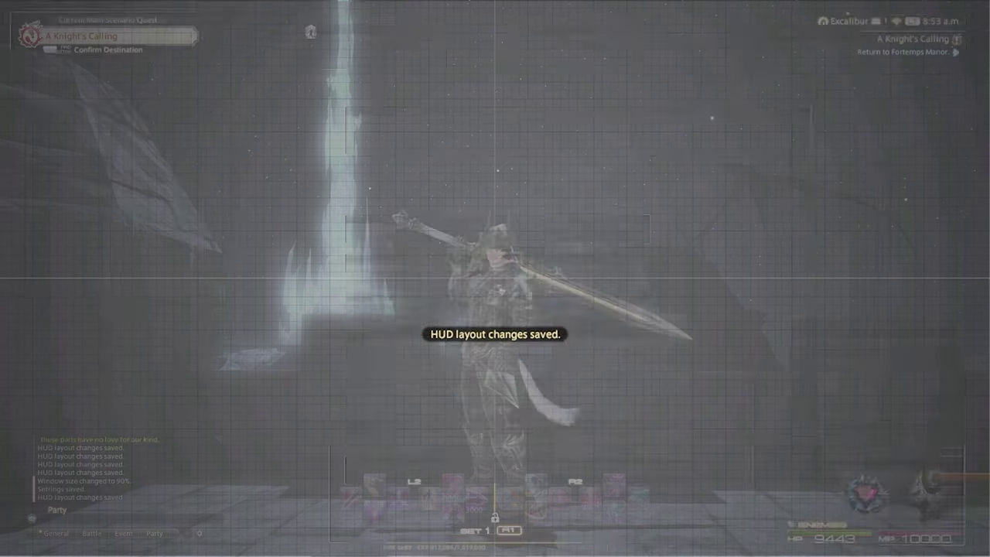